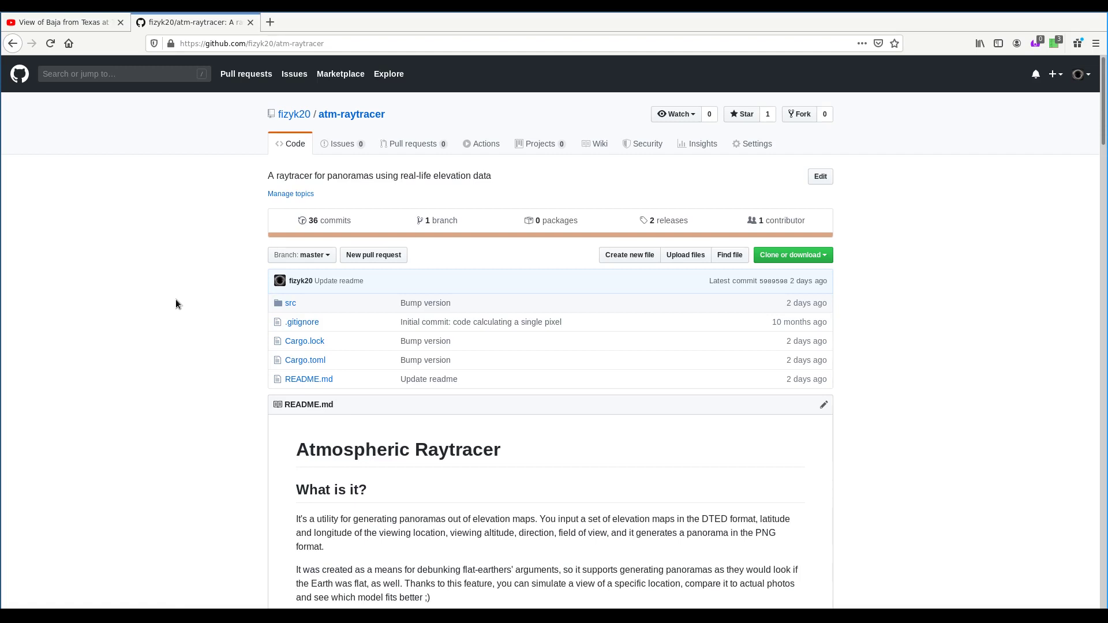
Switch to GIMP and vary the top panorama layer's opacity between nearly transparent and nearly opaque to compare it with the photo
{"action": "key", "text": "alt+Tab"}
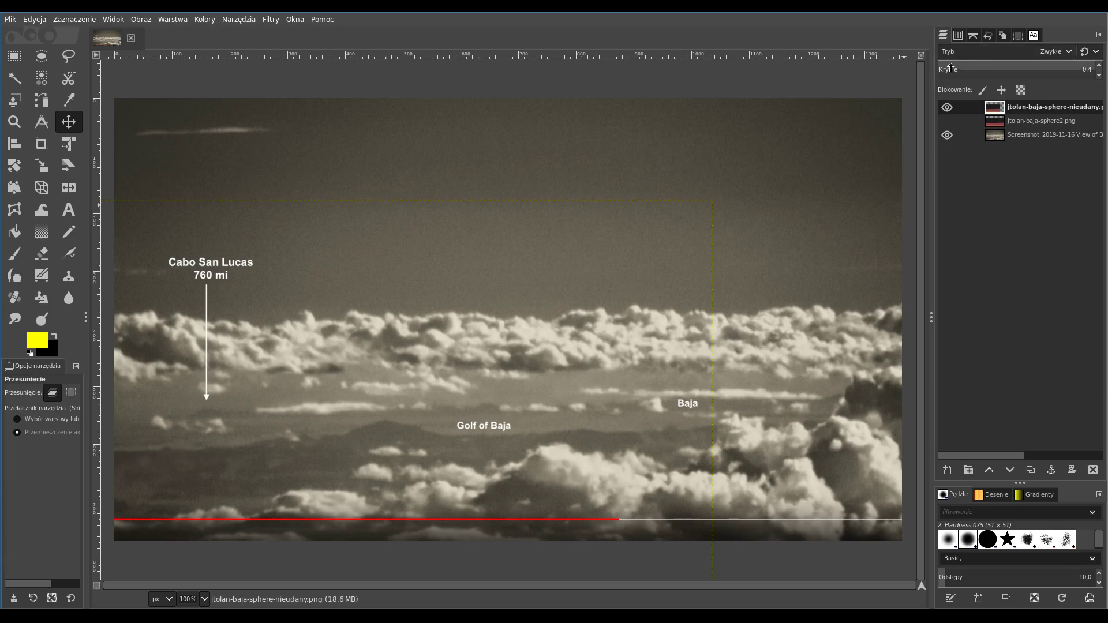
{"action": "left_click_drag", "start_coordinate": [942, 67], "coordinate": [1080, 69]}
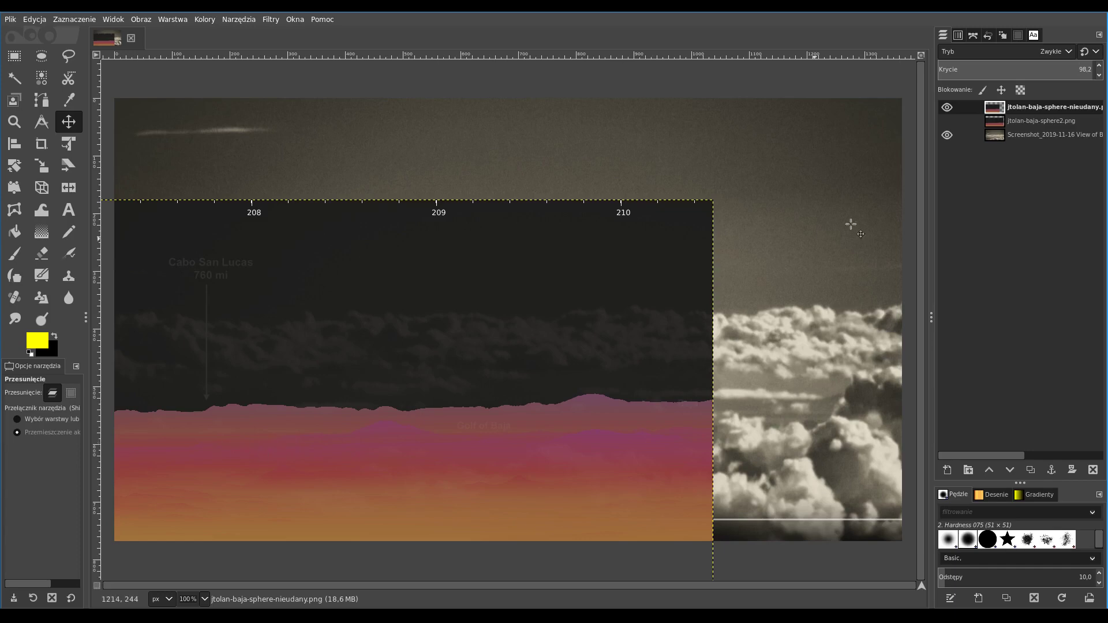
{"action": "mouse_move", "coordinate": [1082, 69]}
{"action": "left_mouse_down"}
{"action": "mouse_move", "coordinate": [972, 69]}
{"action": "mouse_move", "coordinate": [1095, 68]}
{"action": "mouse_move", "coordinate": [959, 64]}
{"action": "mouse_move", "coordinate": [1078, 68]}
{"action": "left_mouse_up"}
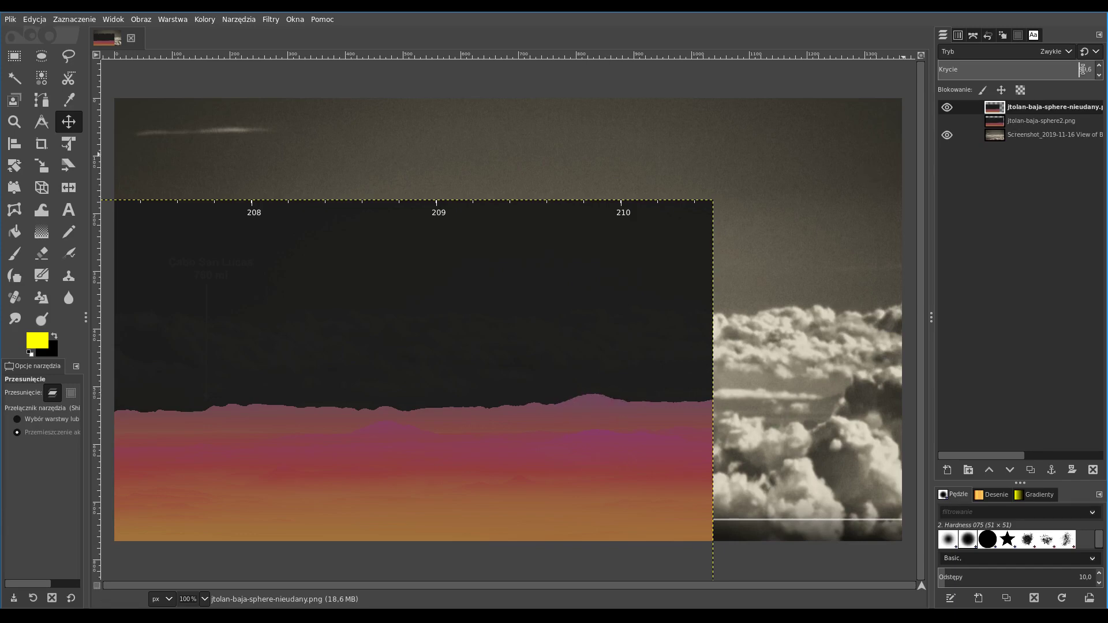
{"action": "left_click_drag", "start_coordinate": [1083, 69], "coordinate": [954, 66]}
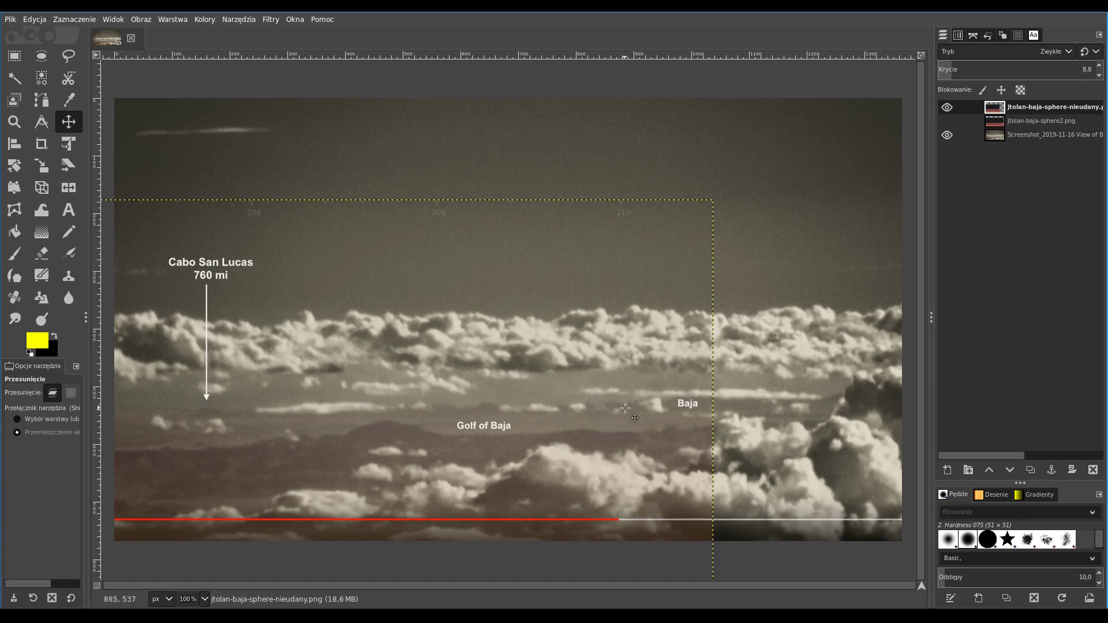
{"action": "left_click", "coordinate": [970, 69]}
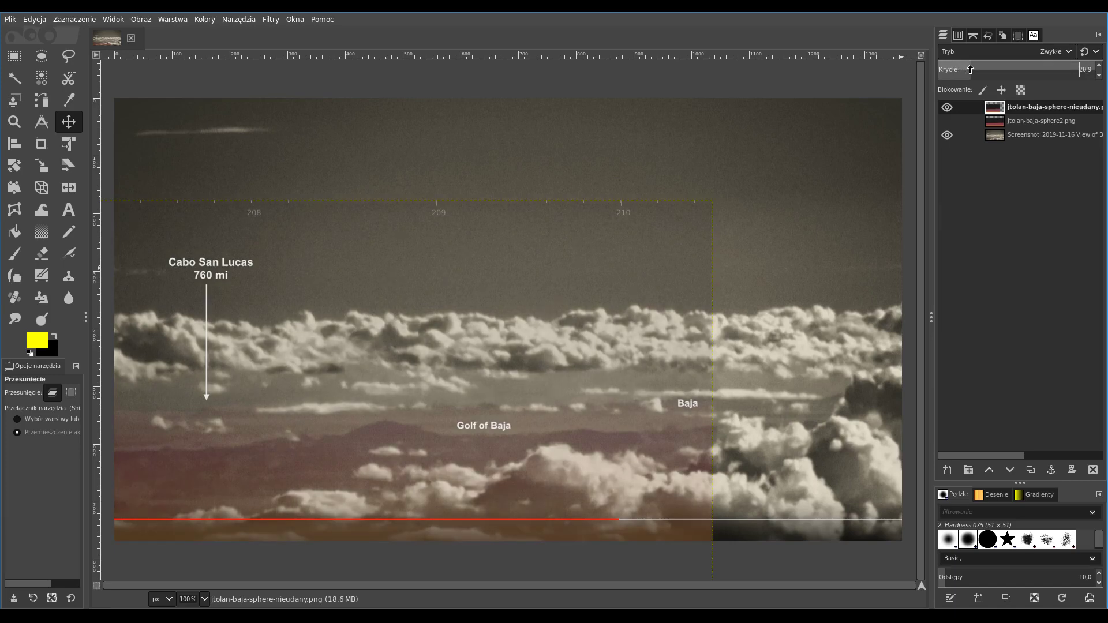
{"action": "left_click_drag", "start_coordinate": [970, 69], "coordinate": [1087, 73]}
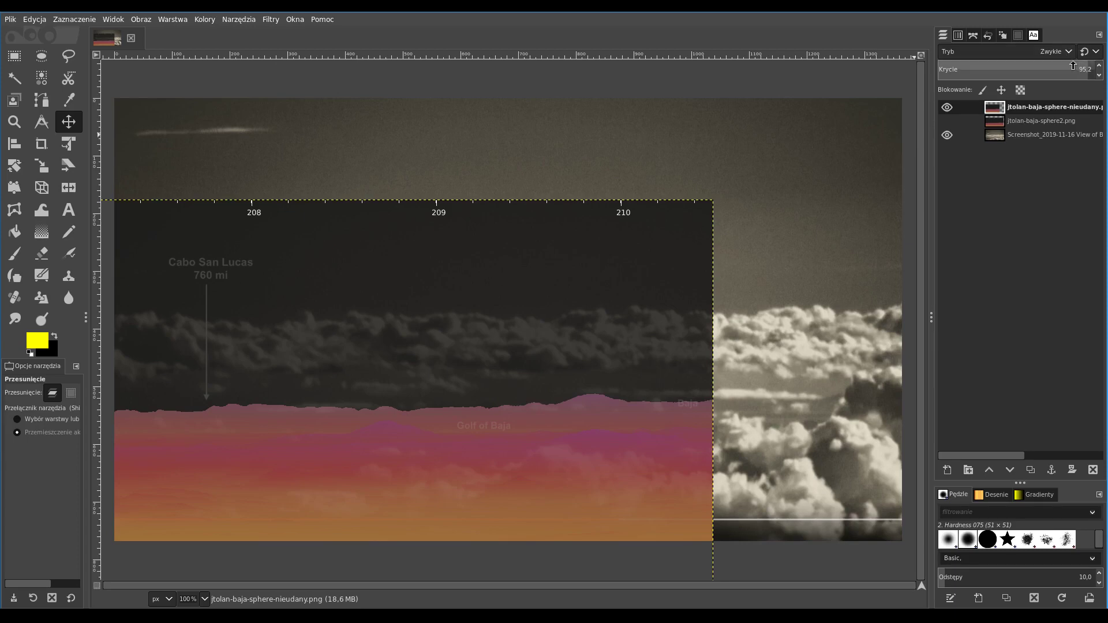
{"action": "left_click_drag", "start_coordinate": [1069, 70], "coordinate": [936, 70]}
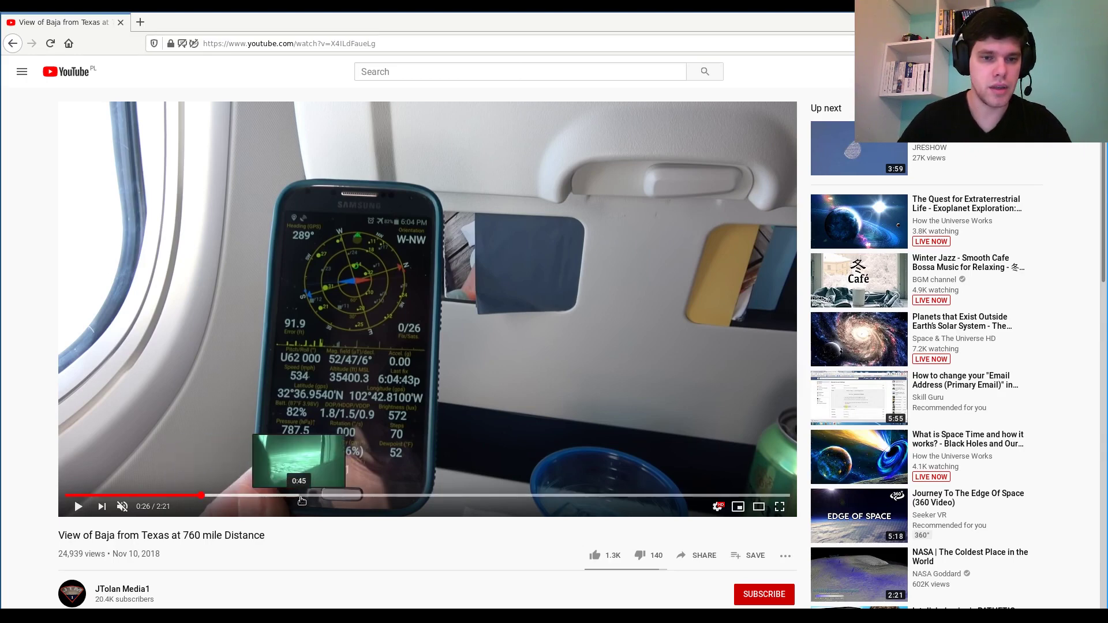
Review the Baja video at 1:08 and 1:19, return to 0:23, and play the phone's GPS readings before pausing
{"action": "left_click", "coordinate": [415, 497]}
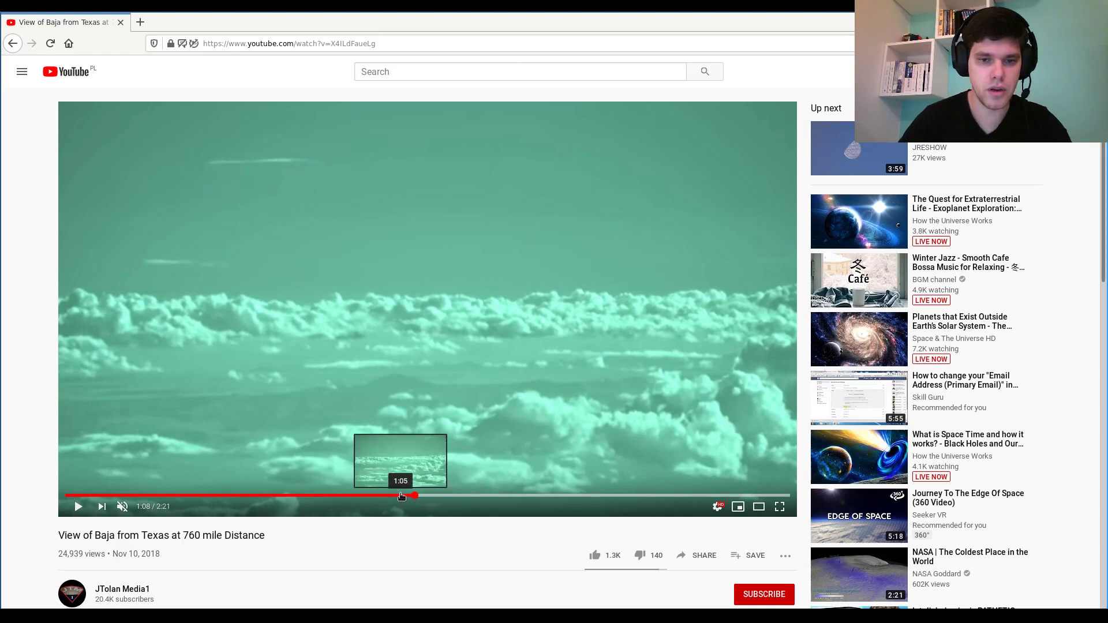
{"action": "left_click", "coordinate": [475, 496]}
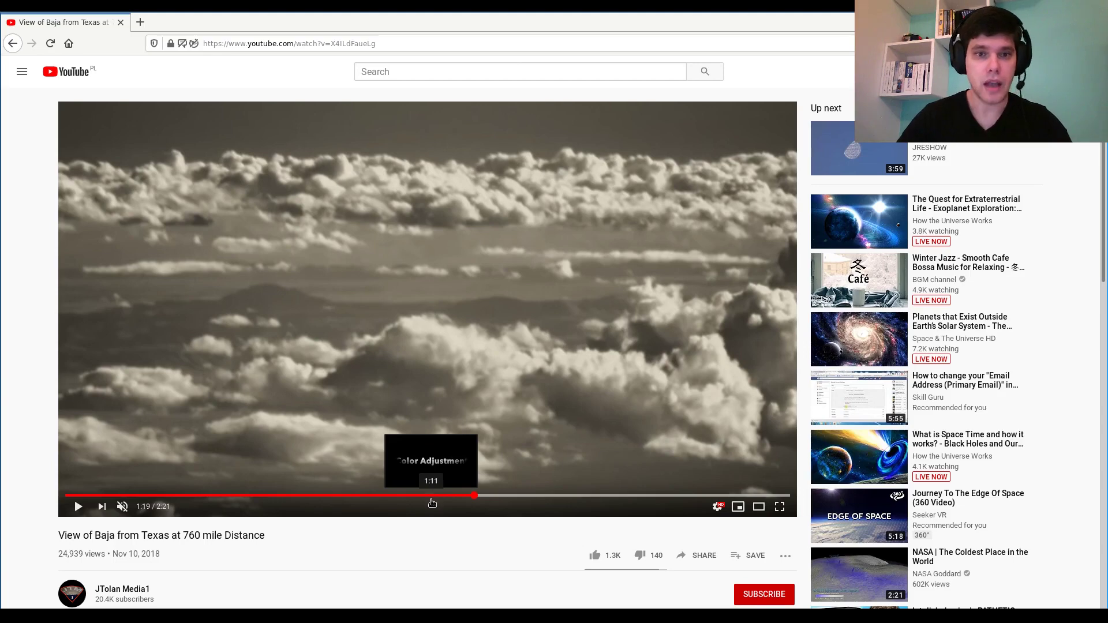
{"action": "left_click", "coordinate": [182, 496]}
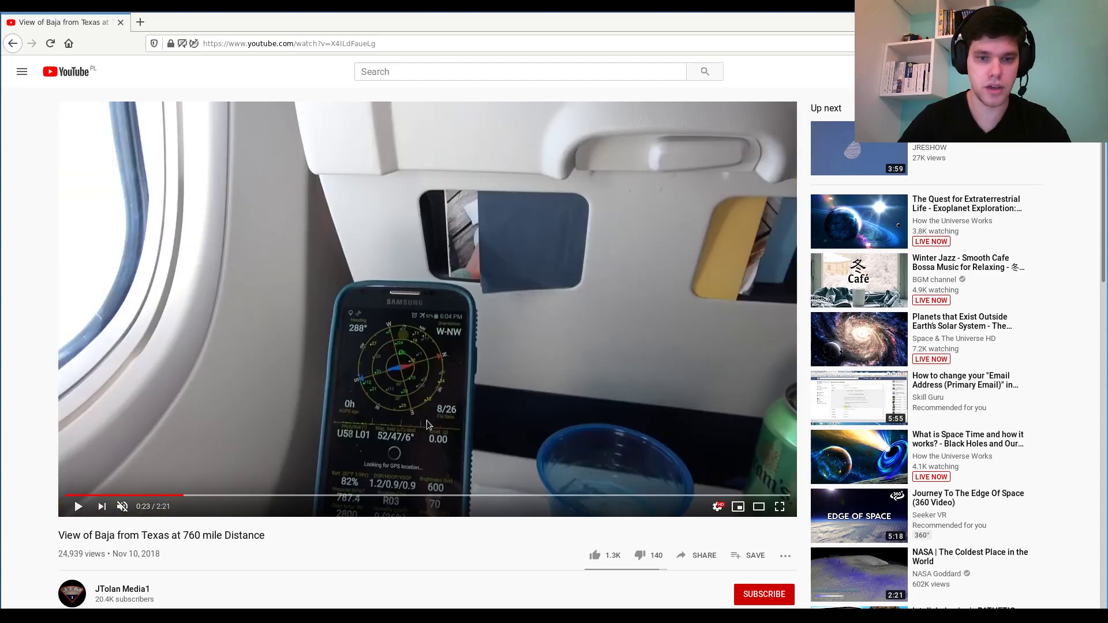
{"action": "left_click", "coordinate": [77, 508]}
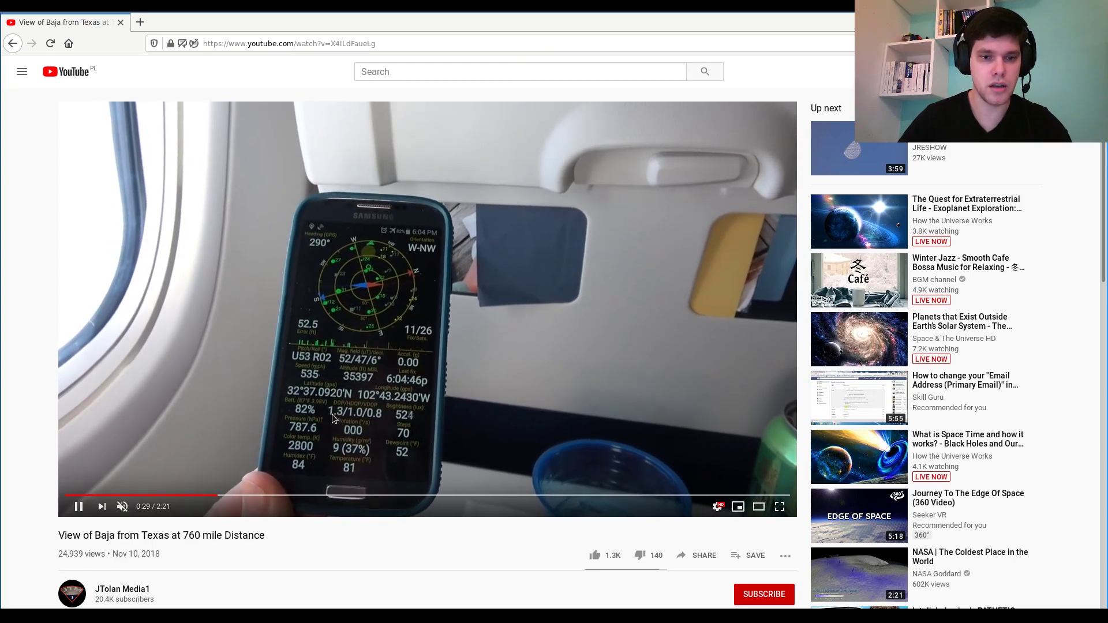
{"action": "left_click", "coordinate": [79, 506]}
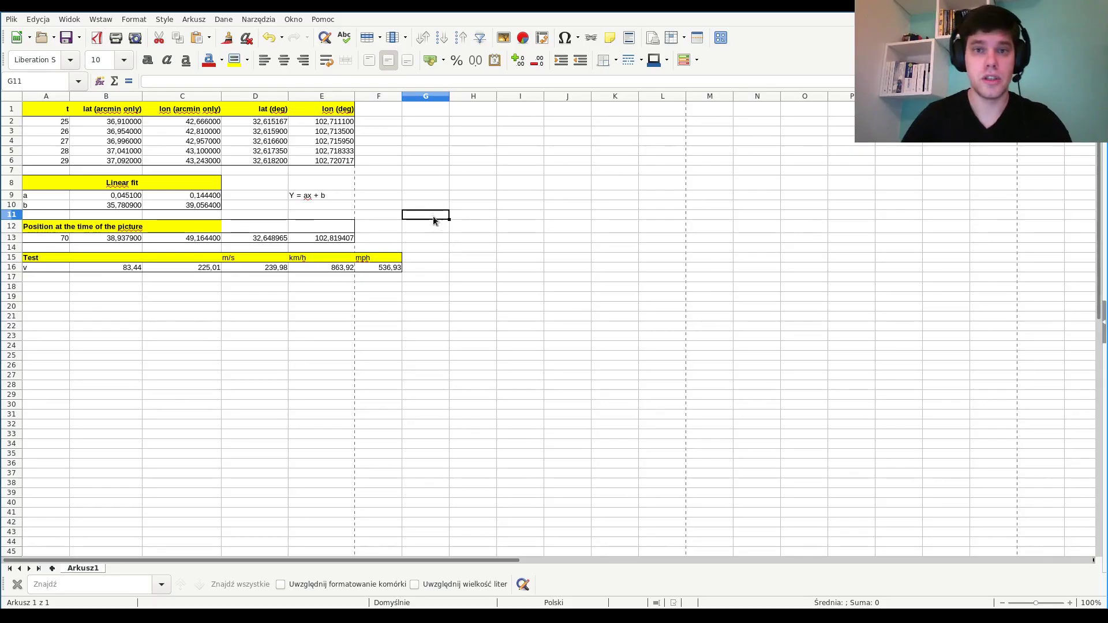
Examine the time samples in A2:A5 and the matching latitude arcminute readings in B2:B5
{"action": "left_click", "coordinate": [54, 120]}
{"action": "left_click", "coordinate": [58, 133]}
{"action": "left_click", "coordinate": [58, 141]}
{"action": "left_click", "coordinate": [58, 151]}
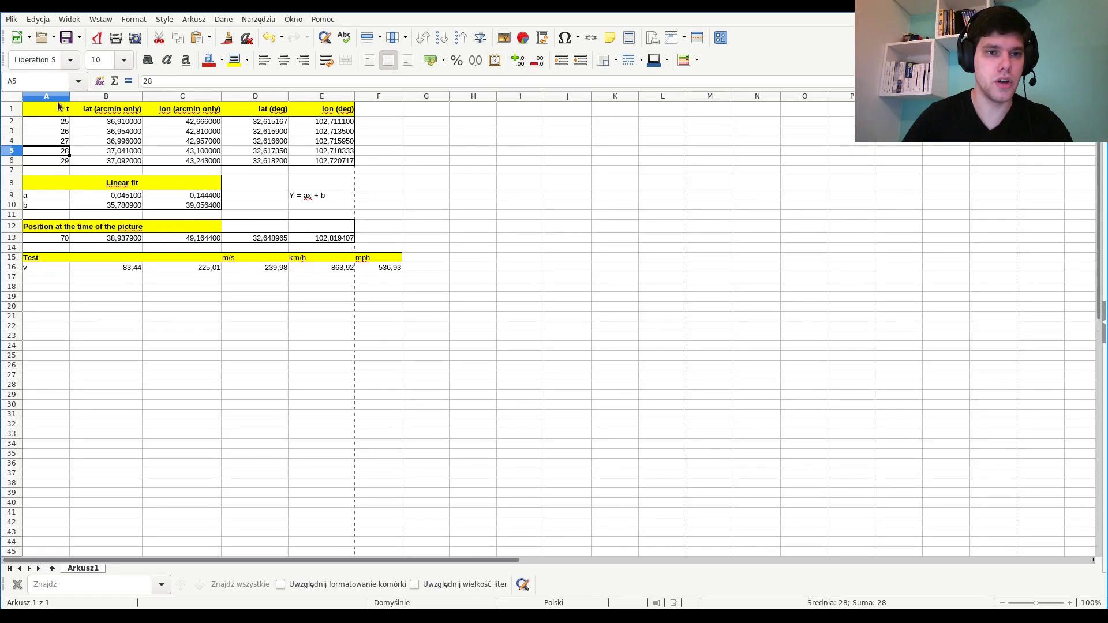
{"action": "left_click", "coordinate": [126, 122]}
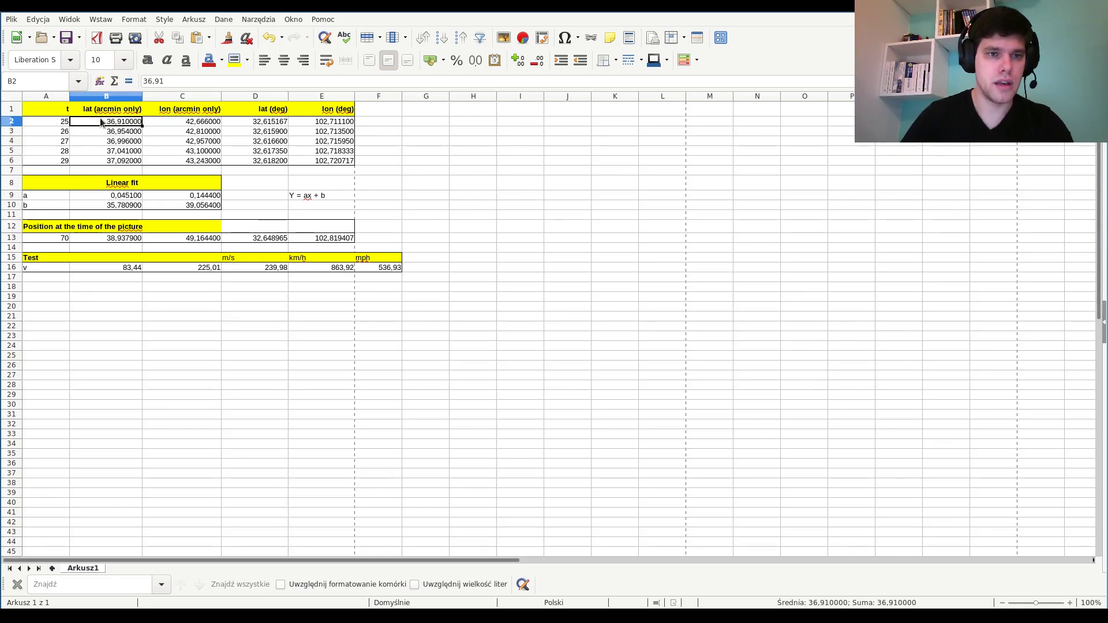
{"action": "left_click", "coordinate": [126, 132]}
{"action": "left_click", "coordinate": [126, 142]}
{"action": "left_click", "coordinate": [125, 150]}
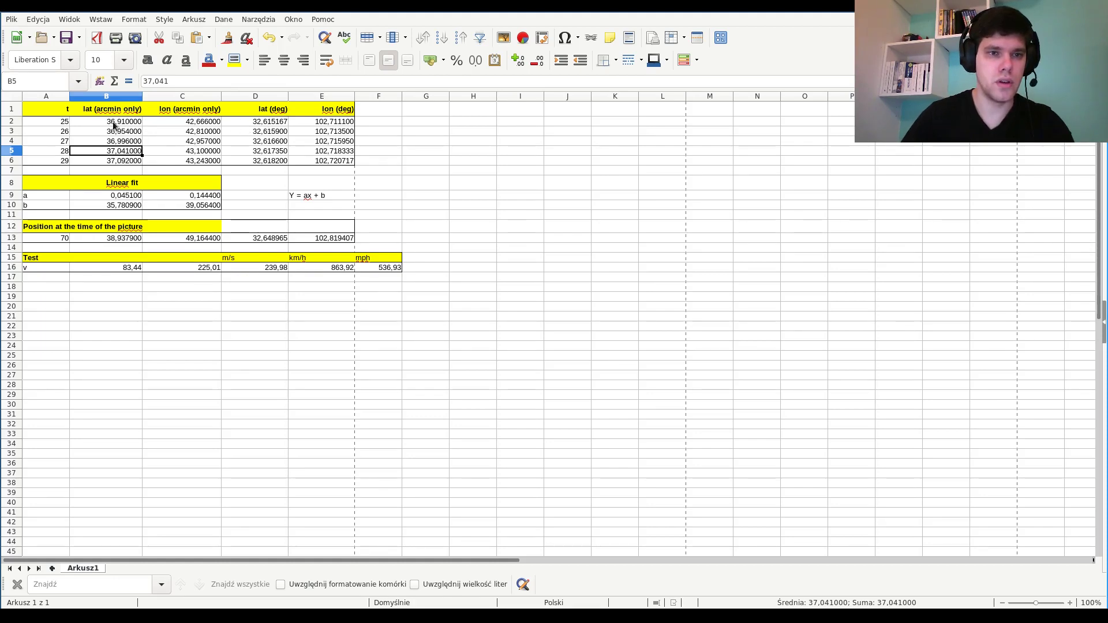
Inspect the degree conversion formulas in D2 and E2, and highlight the arcminute data in B2:B6 and C2:C6
{"action": "left_click", "coordinate": [255, 123]}
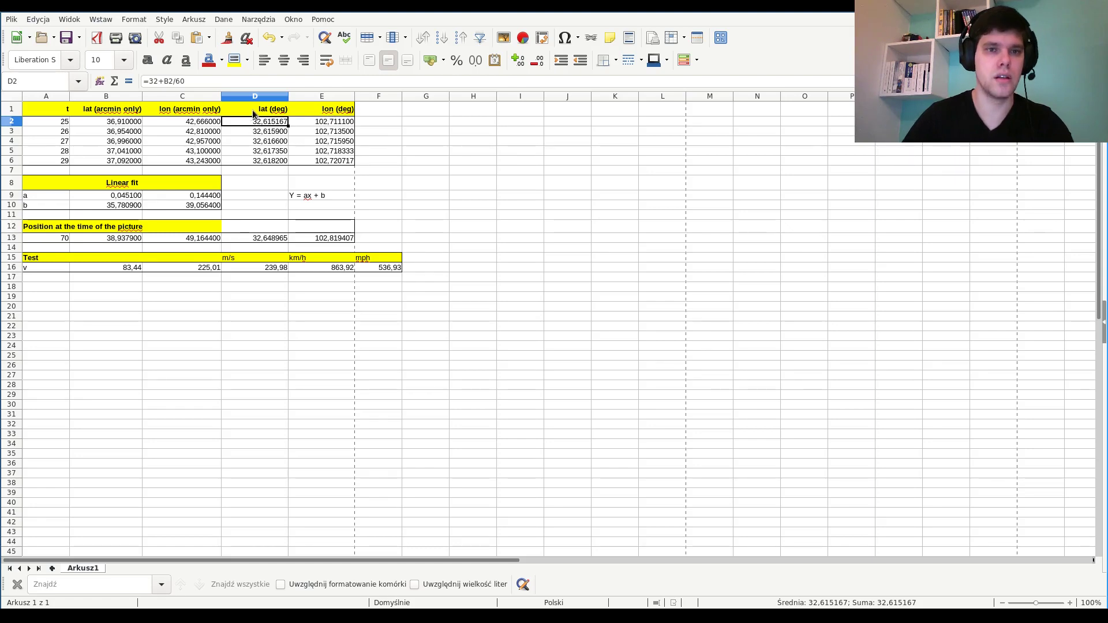
{"action": "left_click", "coordinate": [322, 123]}
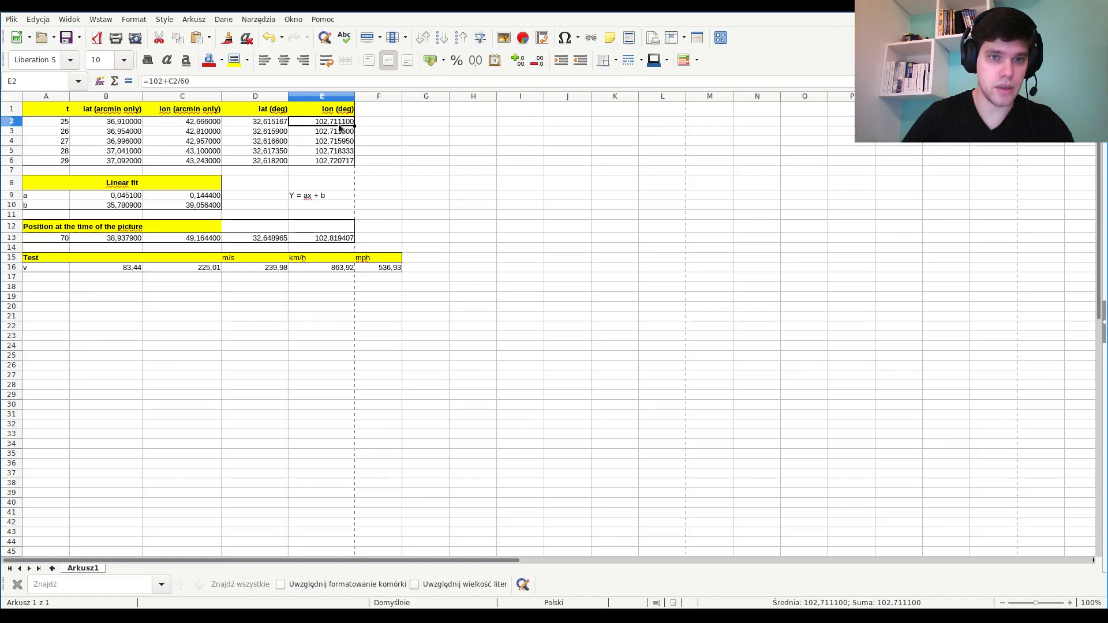
{"action": "left_click", "coordinate": [266, 124]}
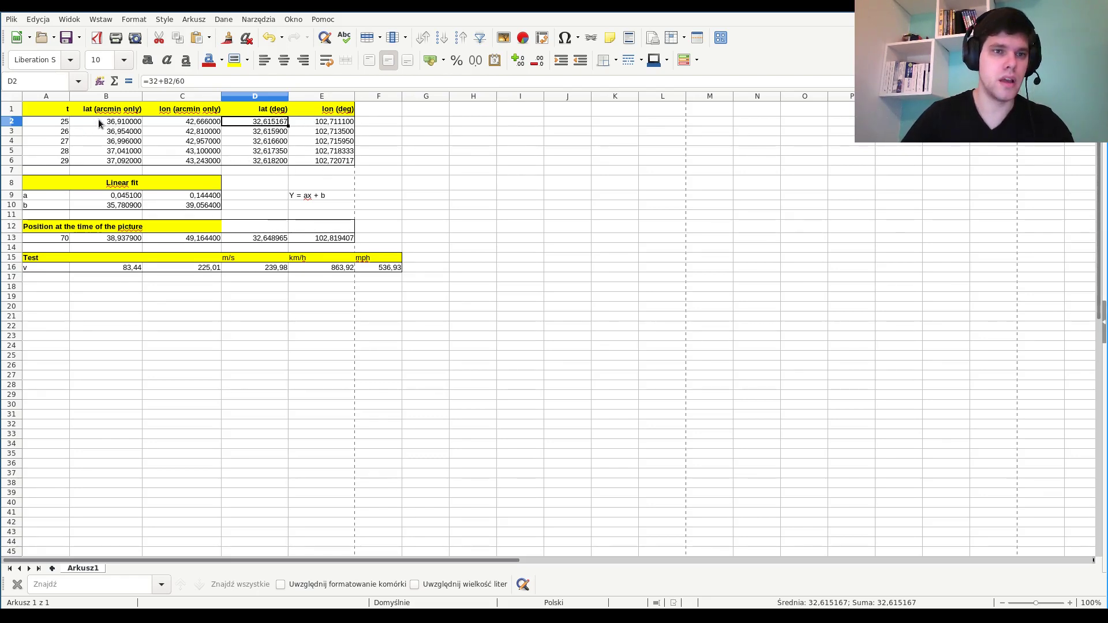
{"action": "left_click_drag", "start_coordinate": [98, 119], "coordinate": [103, 161]}
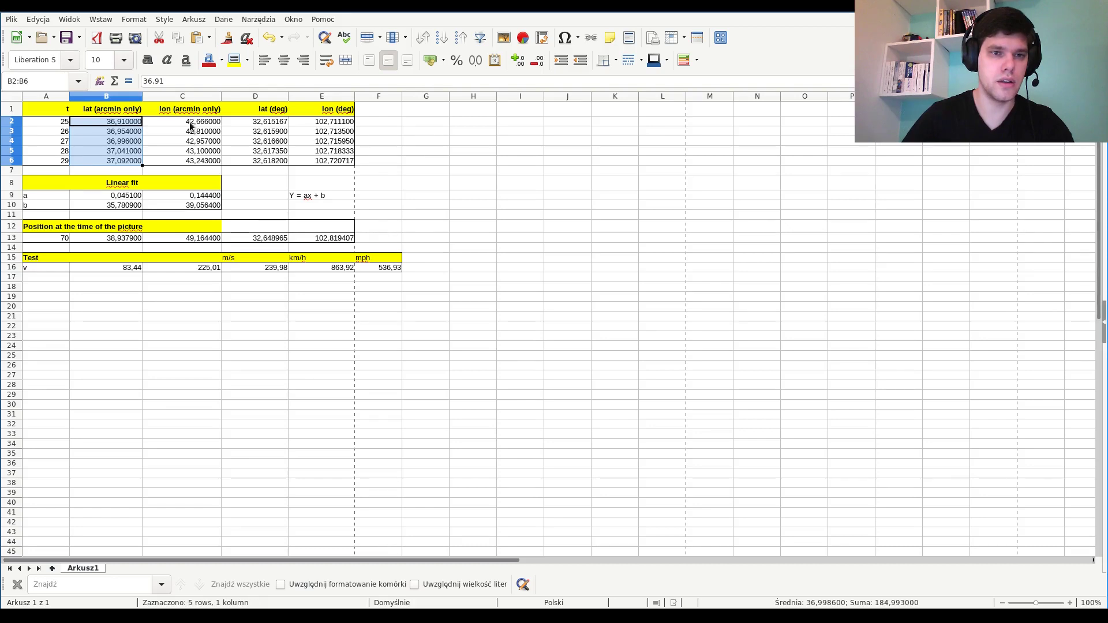
{"action": "left_click_drag", "start_coordinate": [191, 125], "coordinate": [188, 162]}
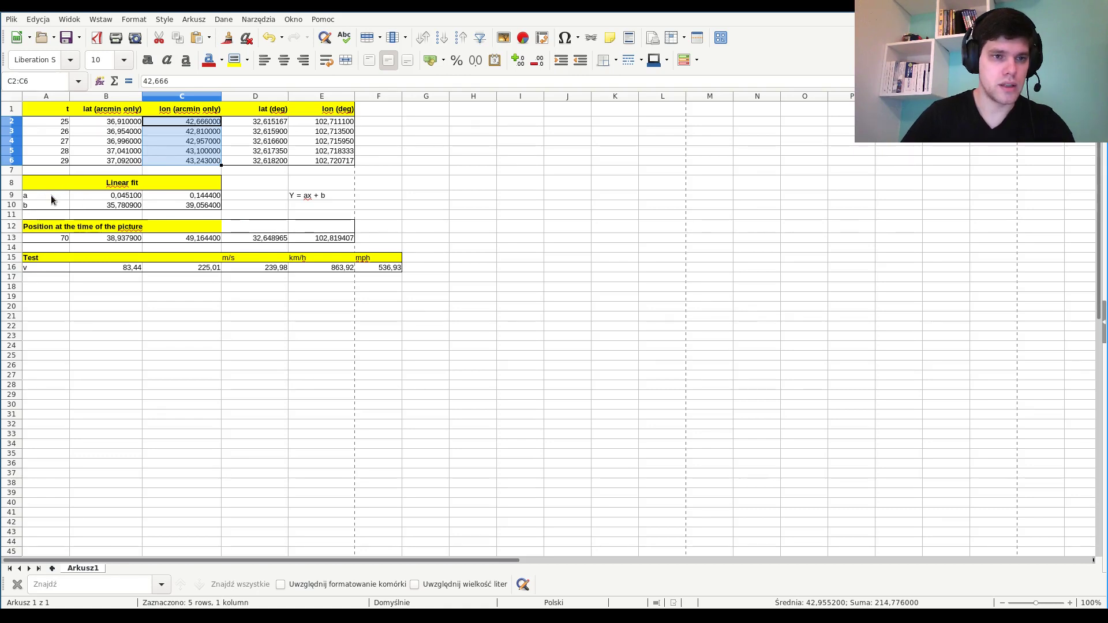
Examine the SLOPE and INTERCEPT formulas of the linear fit for latitude and longitude in rows 9 and 10
{"action": "left_click", "coordinate": [99, 196]}
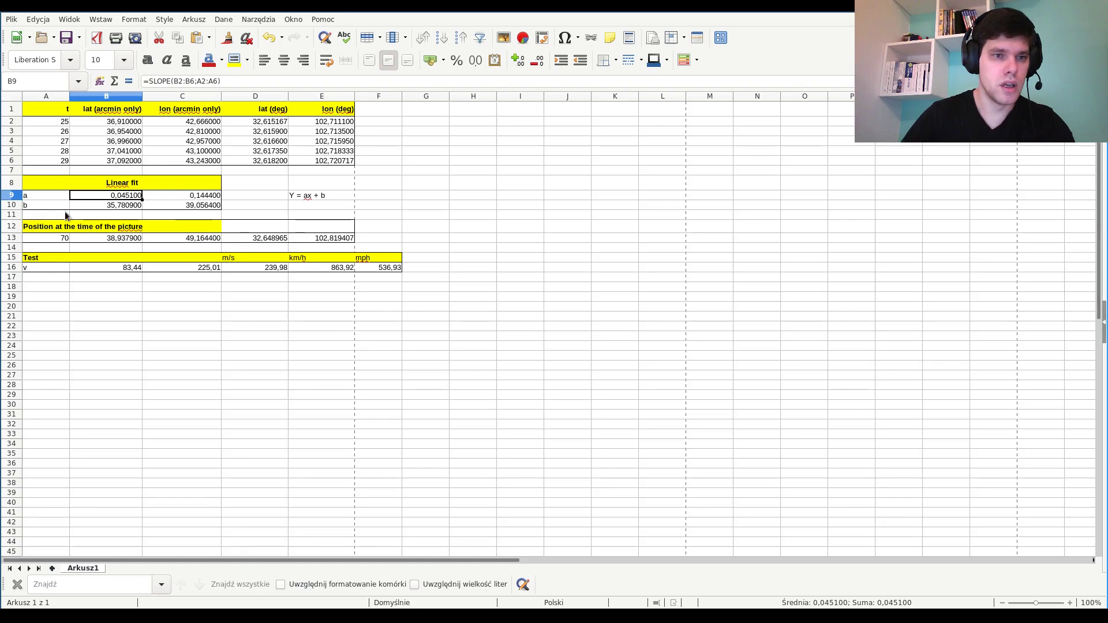
{"action": "left_click", "coordinate": [160, 189]}
{"action": "left_click", "coordinate": [167, 204]}
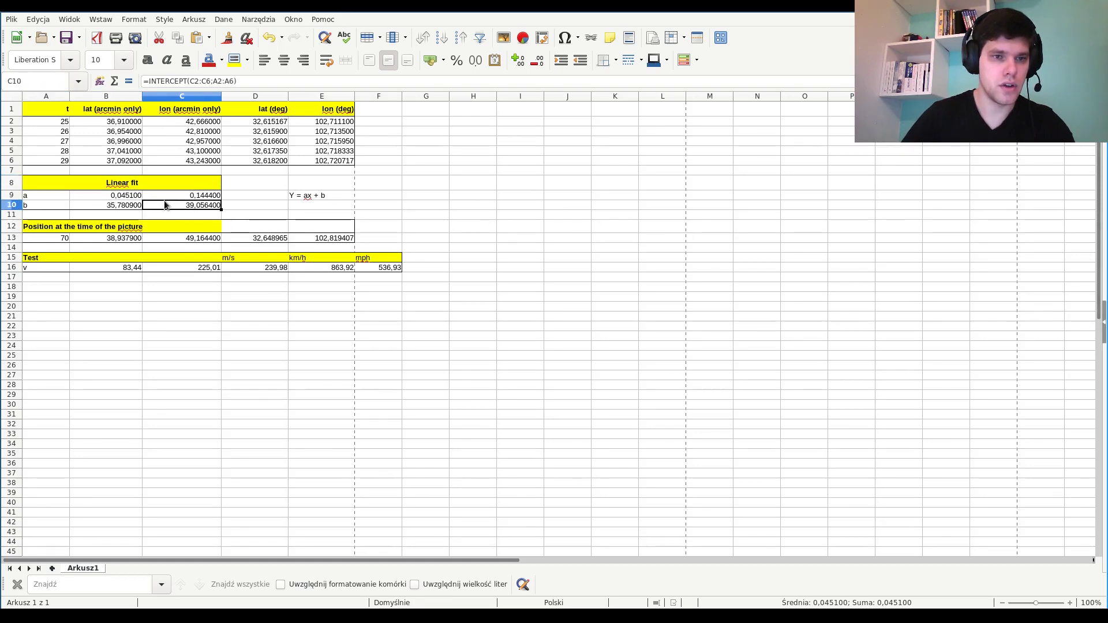
{"action": "left_click", "coordinate": [40, 206]}
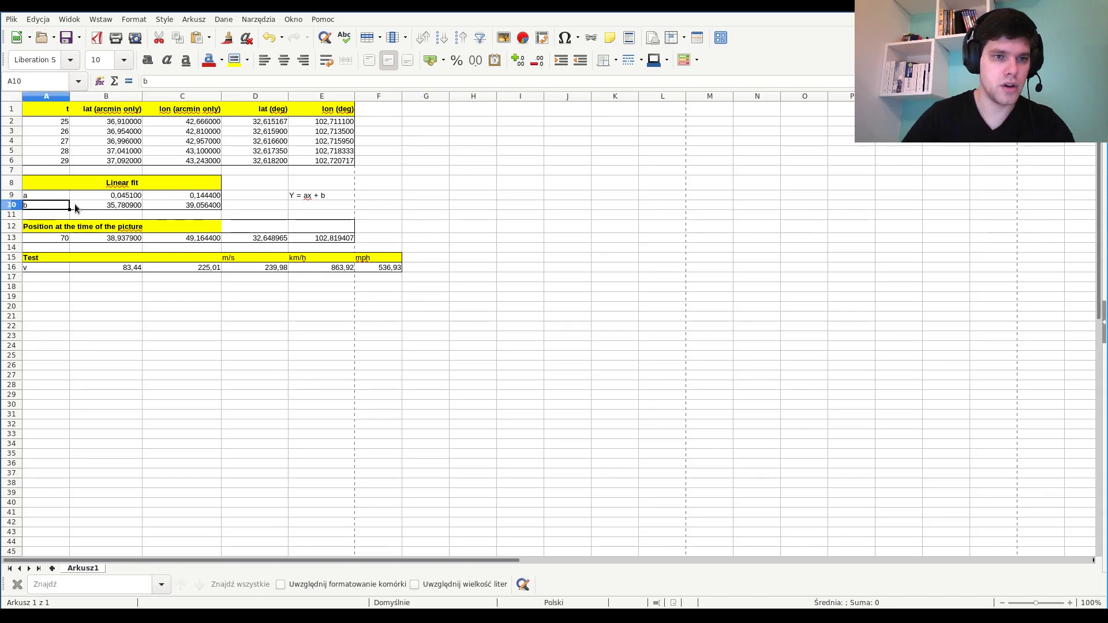
{"action": "left_click", "coordinate": [90, 205]}
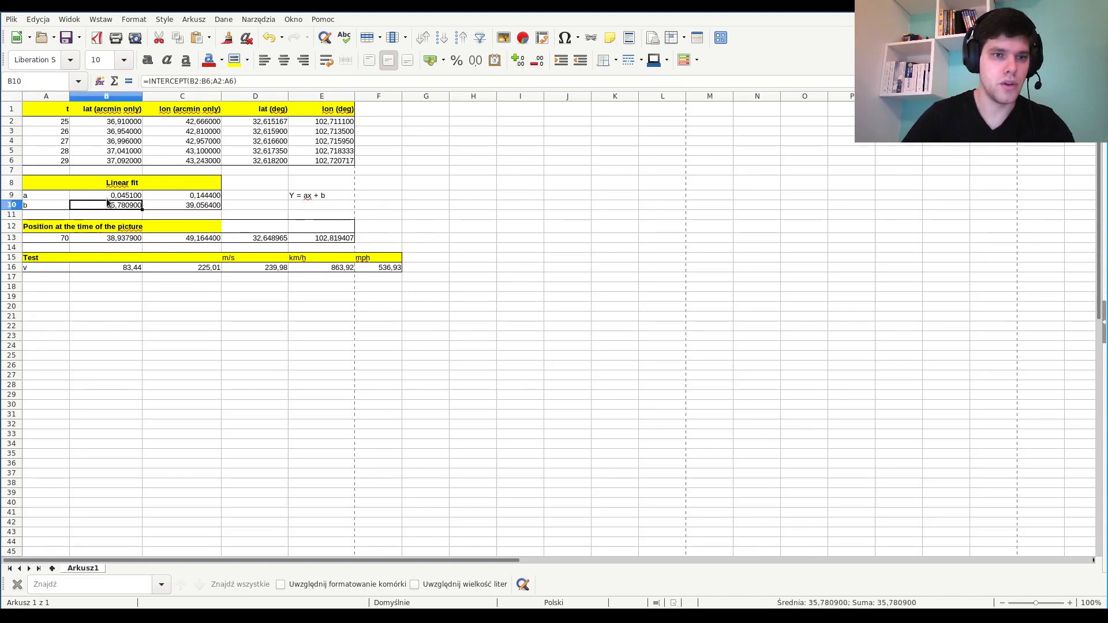
{"action": "left_click", "coordinate": [108, 198]}
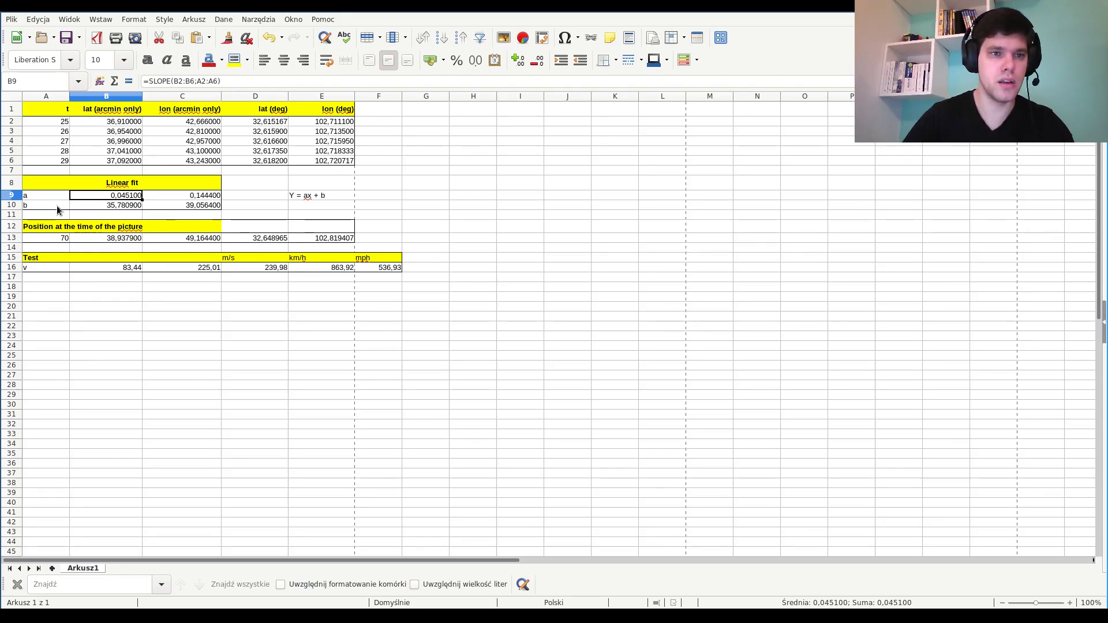
Examine row 13's picture time, extrapolated latitude and longitude arcminute formulas, and their conversions to degrees
{"action": "left_click", "coordinate": [59, 238]}
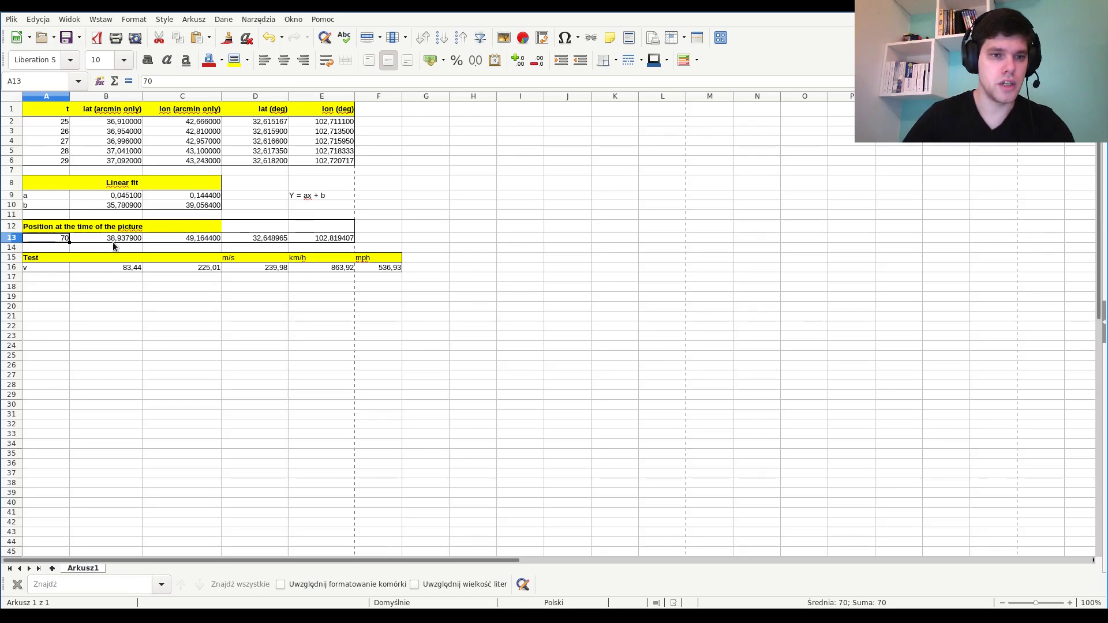
{"action": "left_click", "coordinate": [101, 239]}
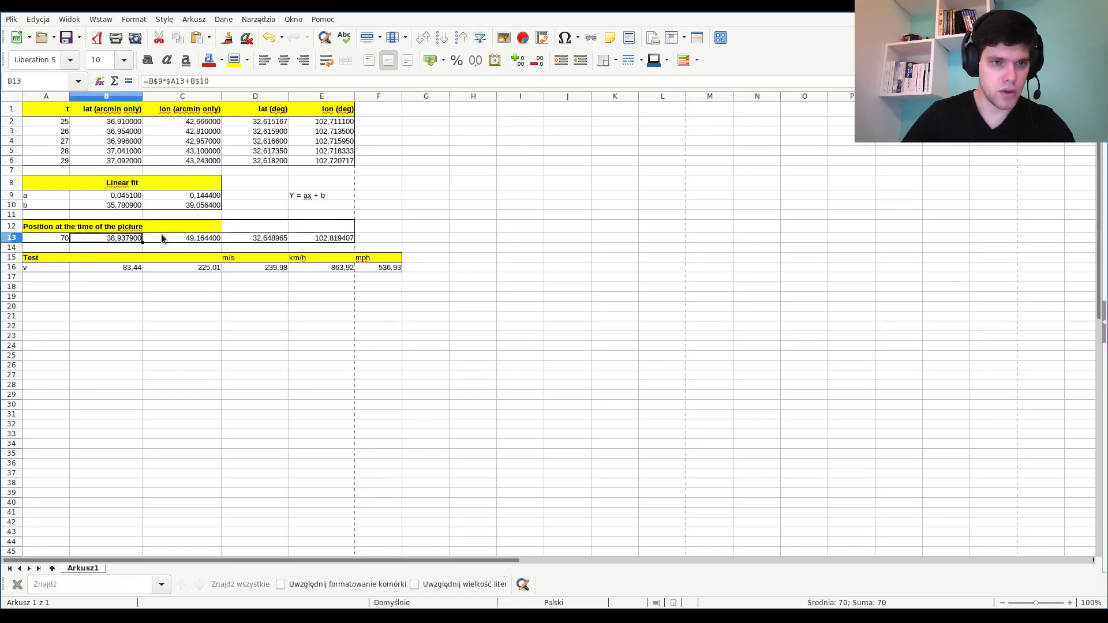
{"action": "left_click", "coordinate": [167, 237]}
{"action": "left_click", "coordinate": [123, 241]}
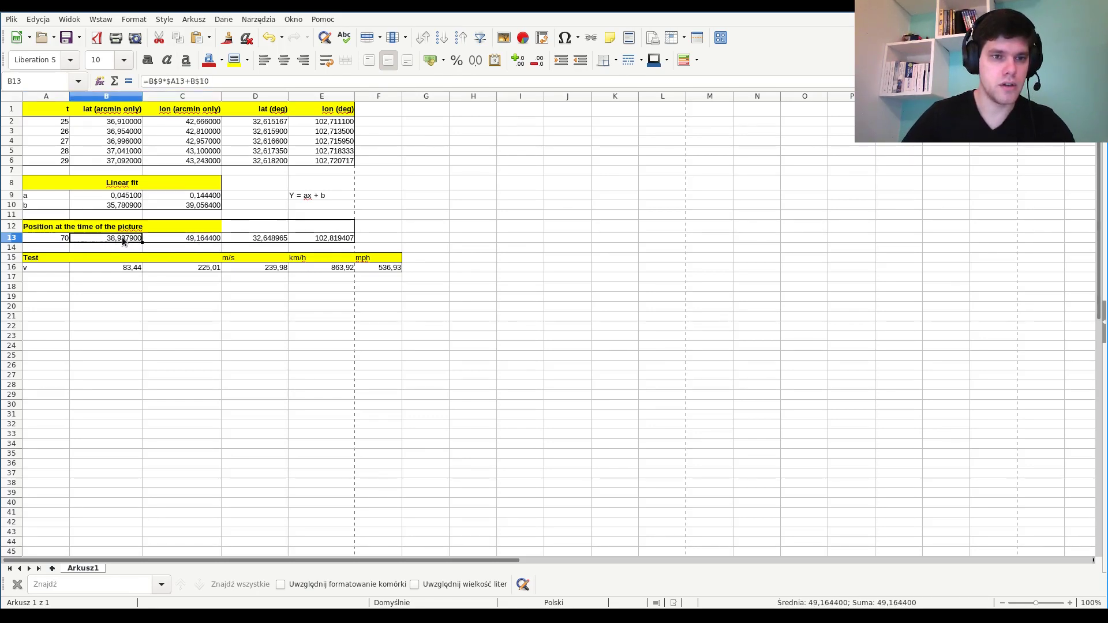
{"action": "left_click", "coordinate": [168, 240]}
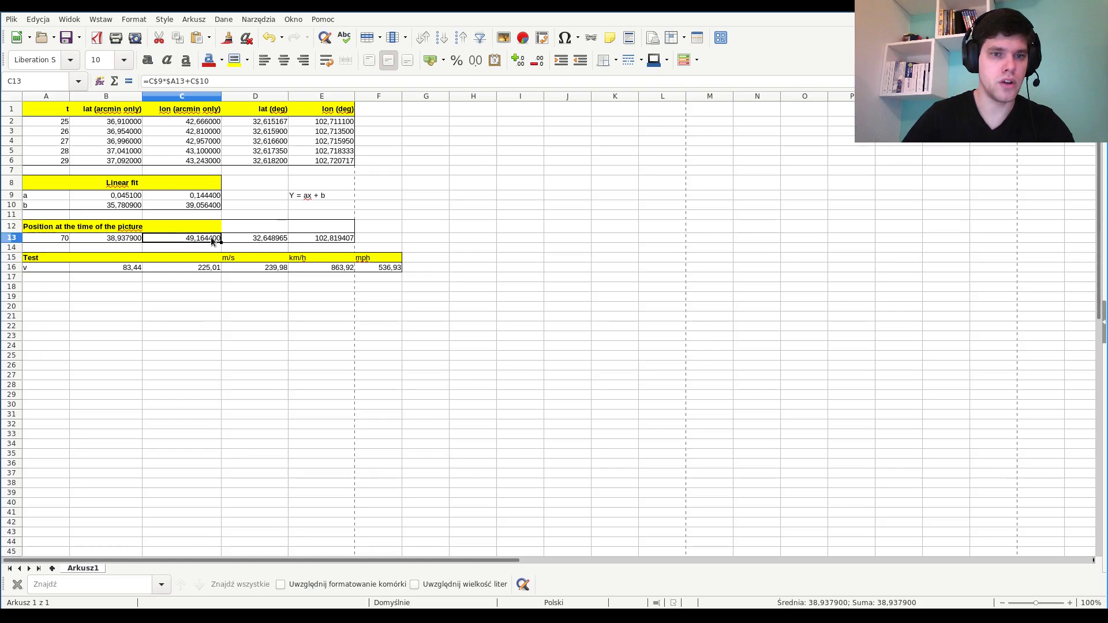
{"action": "left_click", "coordinate": [256, 241]}
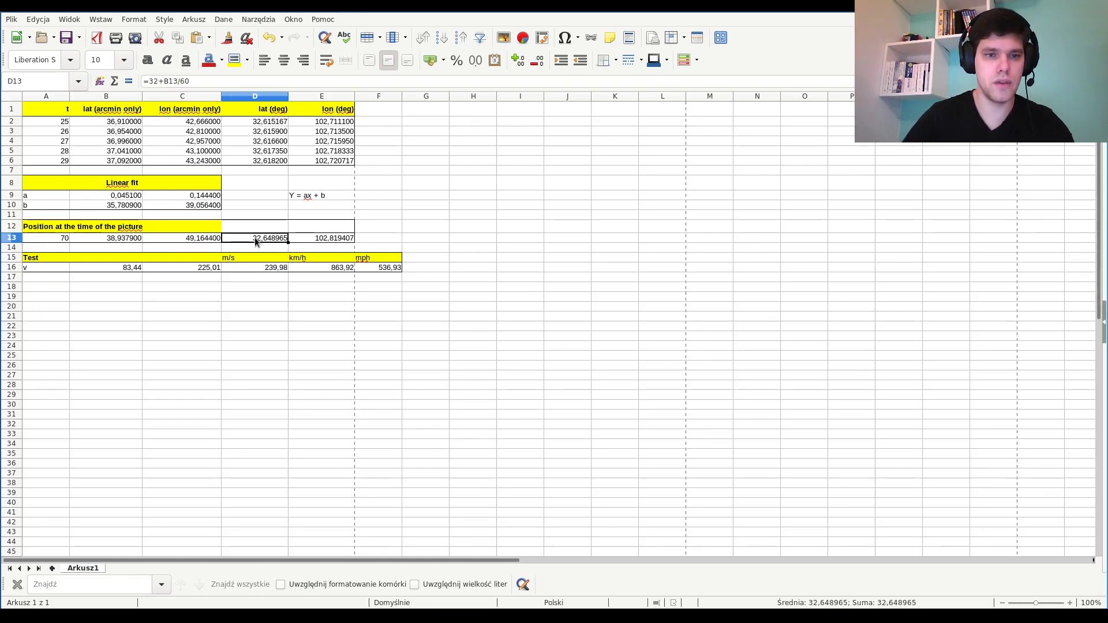
{"action": "left_click", "coordinate": [320, 240]}
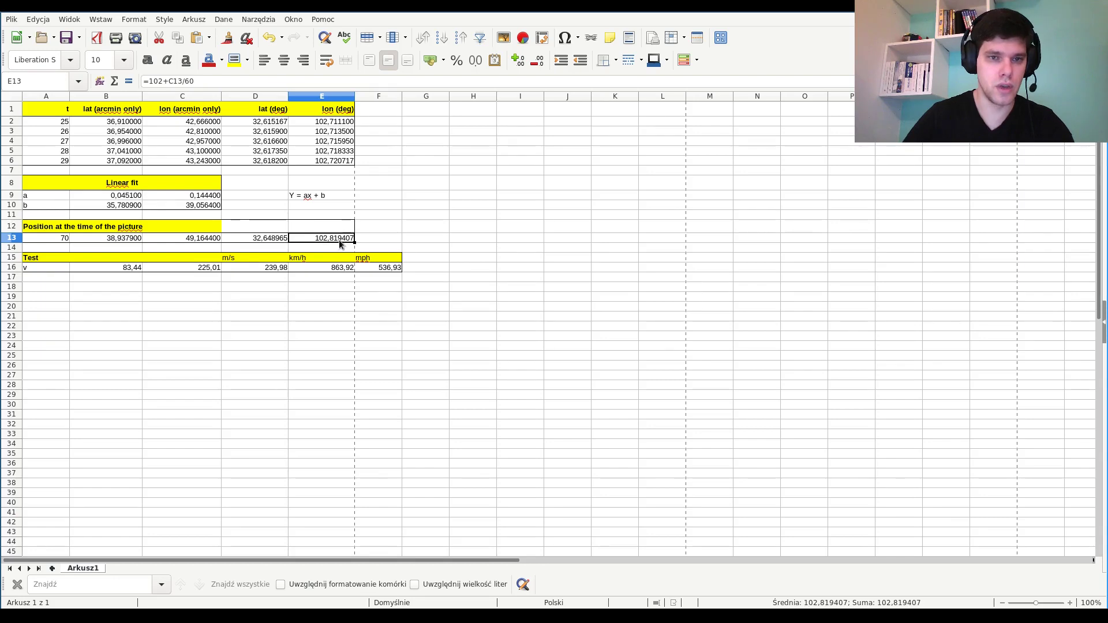
{"action": "left_click", "coordinate": [278, 242]}
{"action": "left_click", "coordinate": [306, 240]}
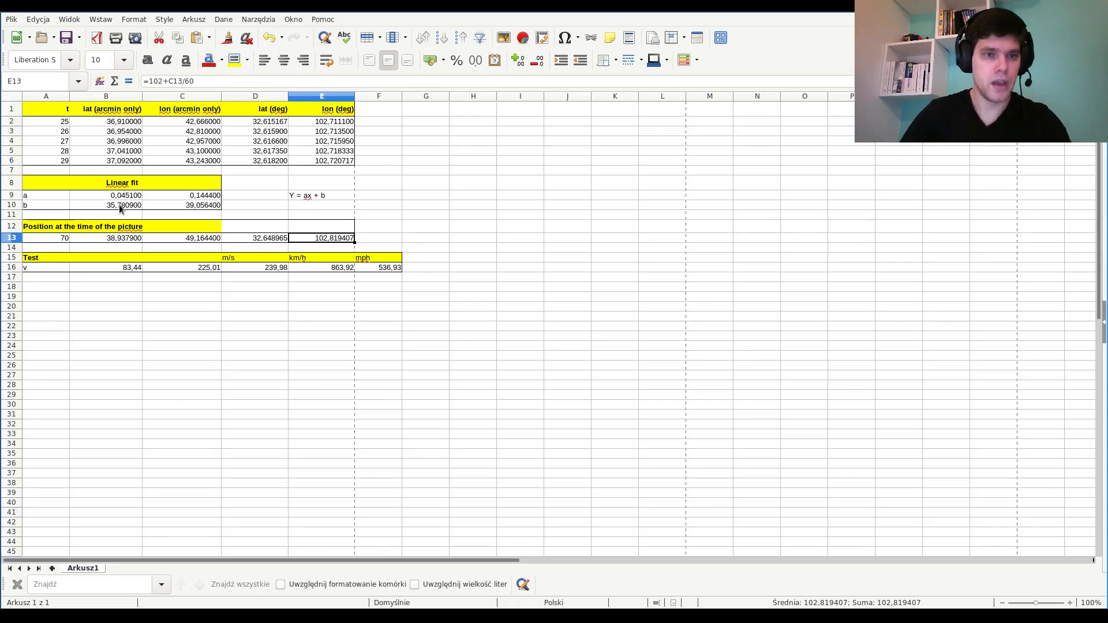
Recheck the fitted latitude coefficients in column B and compare the slope formulas in C9 and B9
{"action": "left_click", "coordinate": [57, 198]}
{"action": "left_click", "coordinate": [94, 199]}
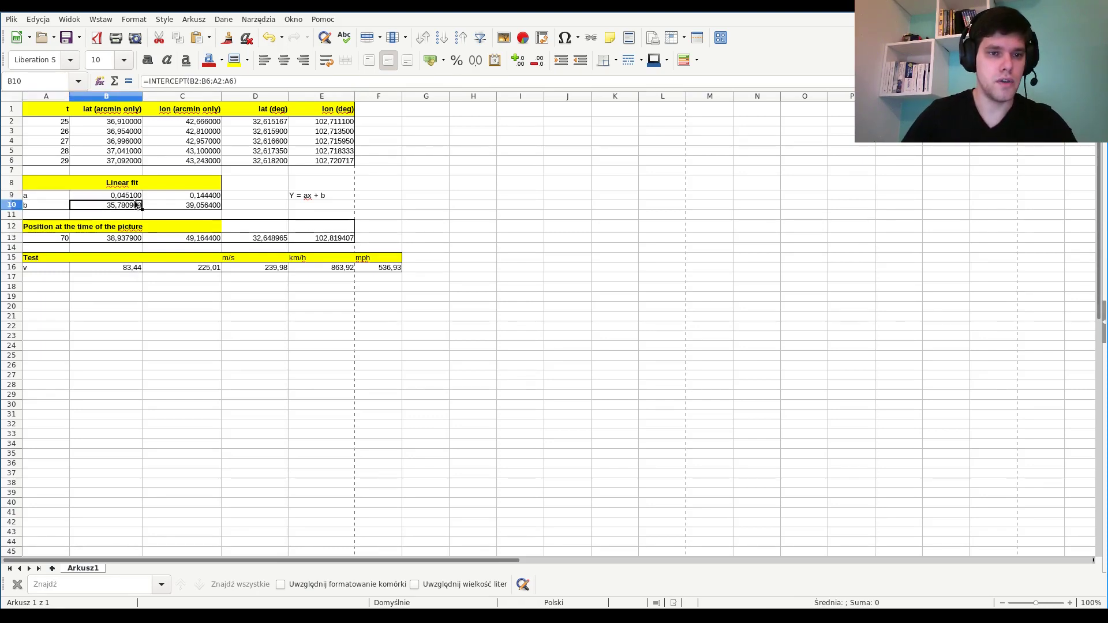
{"action": "left_click", "coordinate": [165, 198]}
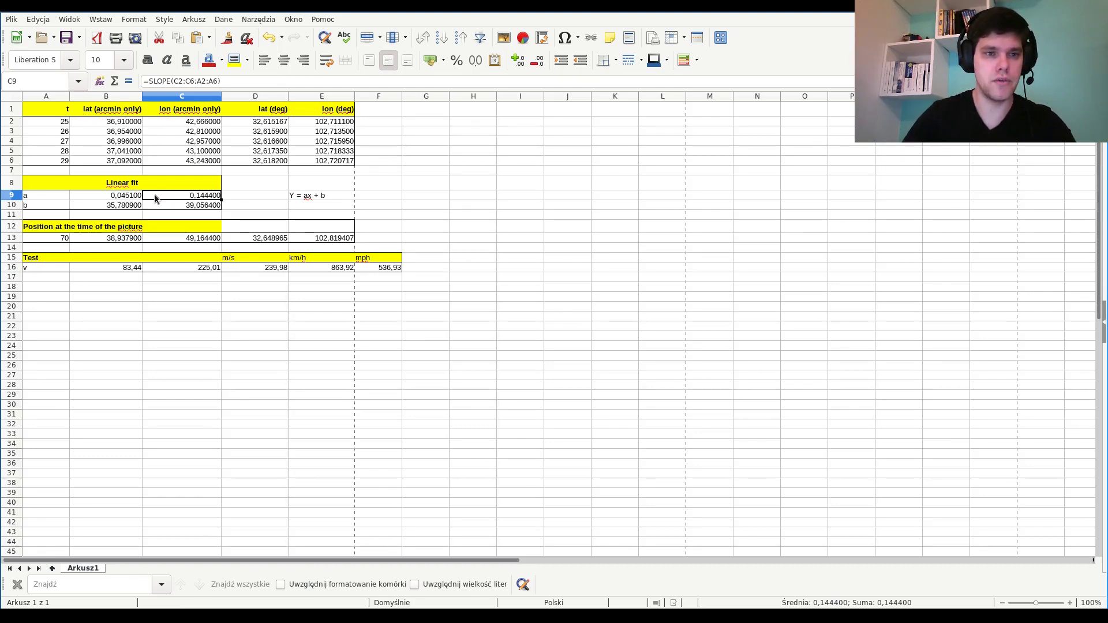
{"action": "left_click", "coordinate": [112, 195]}
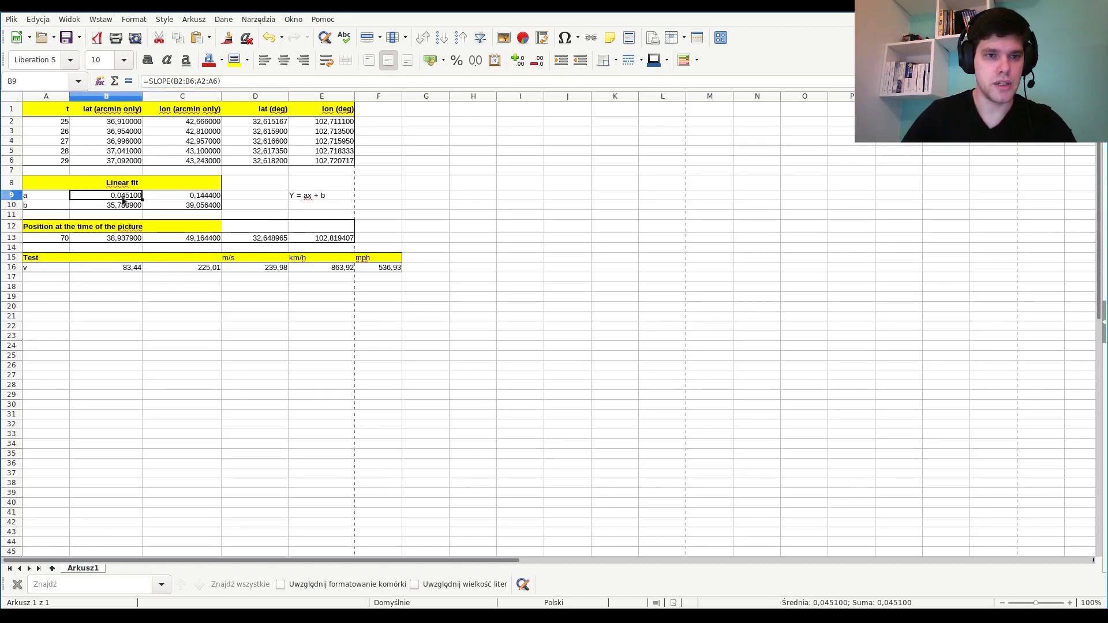
Compare the fitted slopes in C9 and B9, and inspect B16's formula converting the latitude slope into a speed component
{"action": "left_click", "coordinate": [196, 198]}
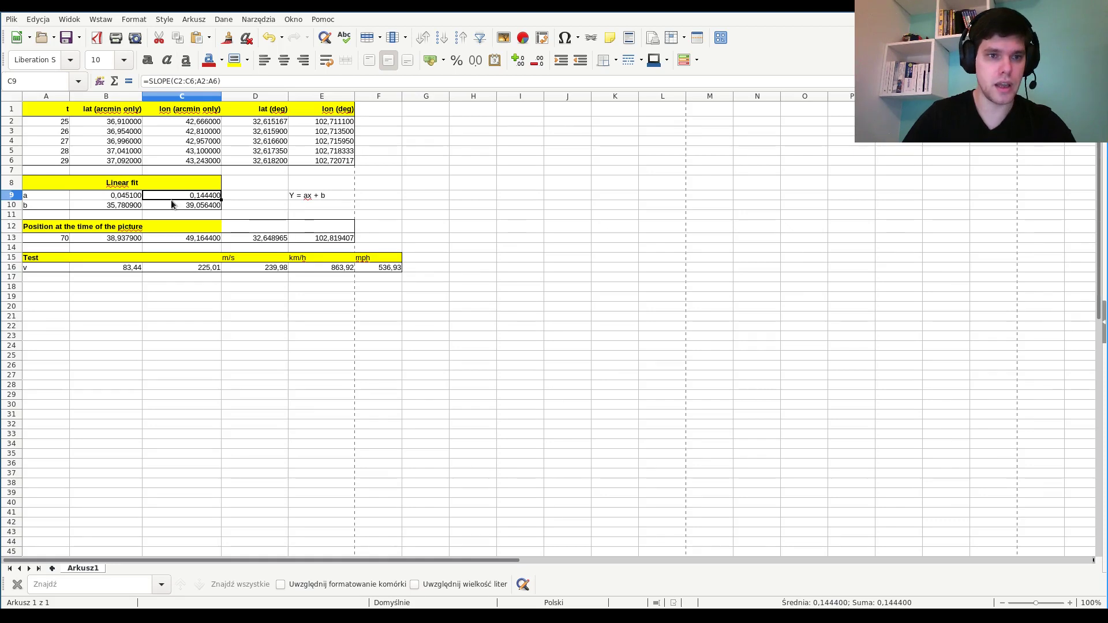
{"action": "left_click", "coordinate": [125, 198]}
{"action": "left_click", "coordinate": [112, 270]}
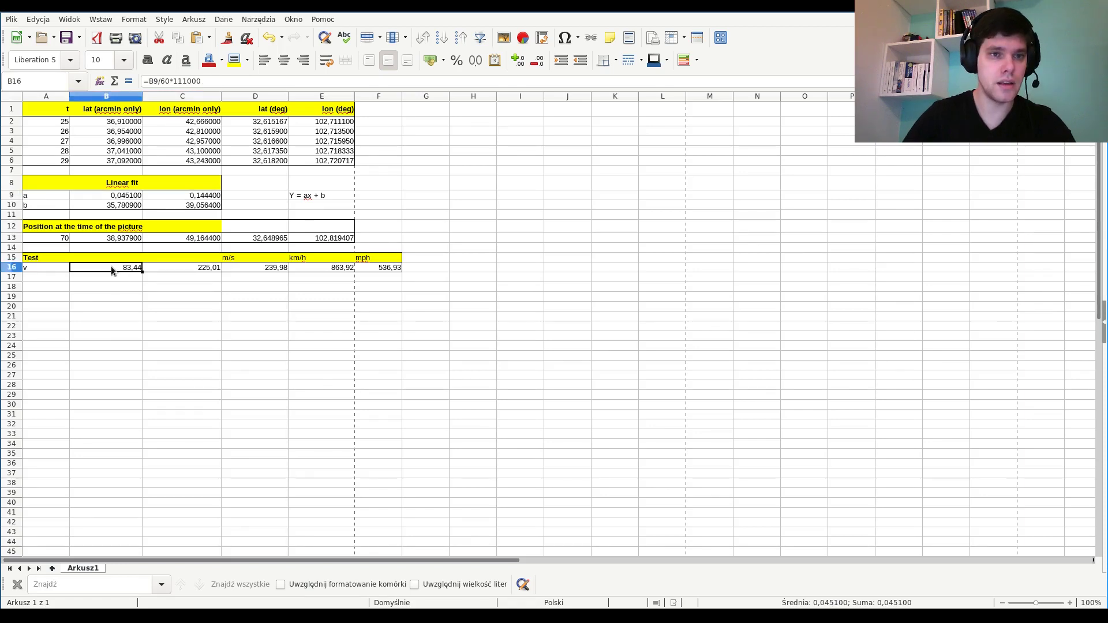
{"action": "left_click", "coordinate": [127, 197]}
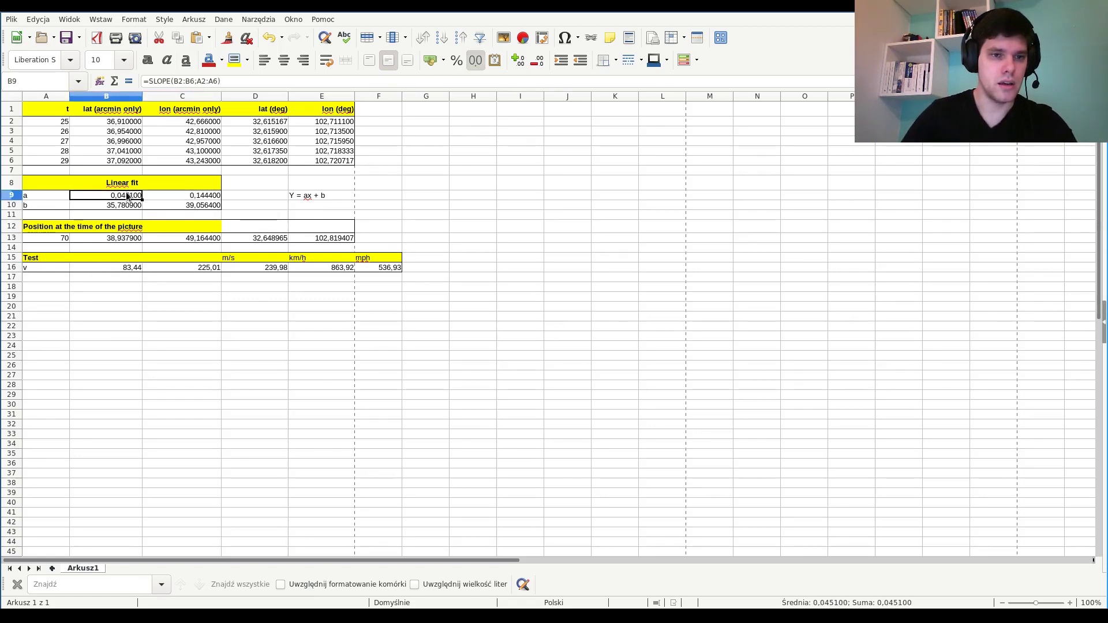
{"action": "left_click", "coordinate": [131, 269]}
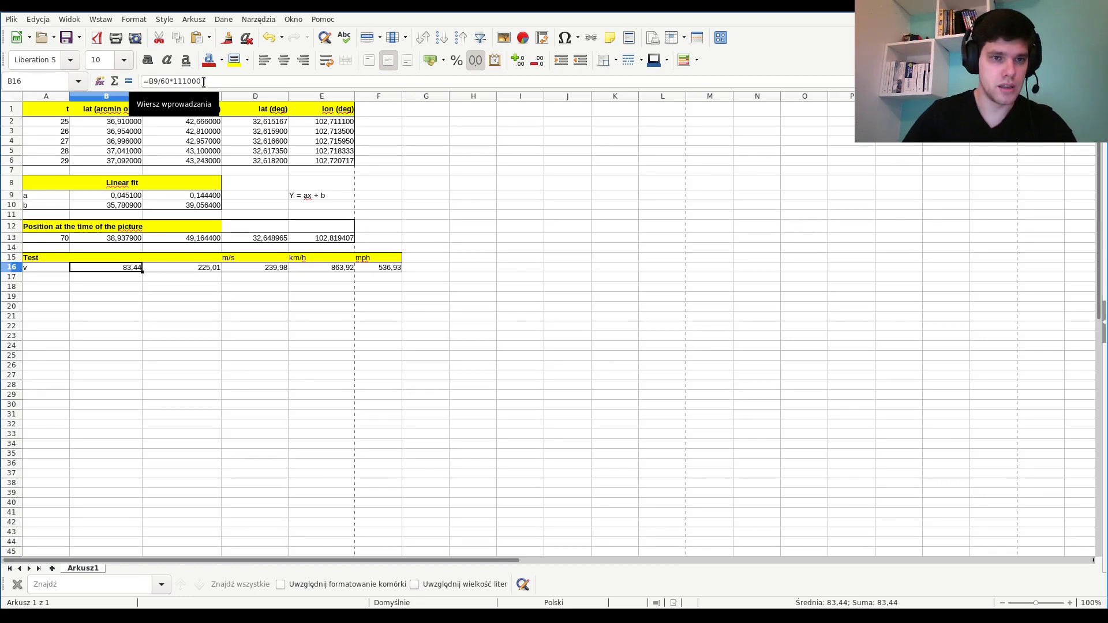
{"action": "left_click", "coordinate": [202, 82]}
{"action": "key", "text": "Return"}
{"action": "left_click", "coordinate": [111, 268]}
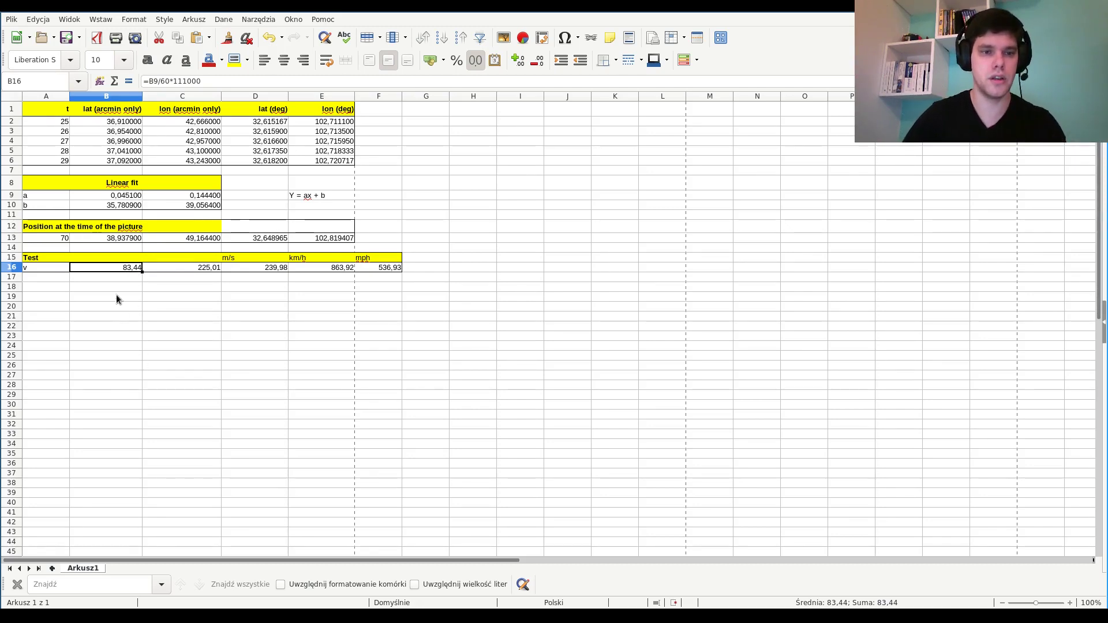
Examine row 16's formulas for the longitude speed component, the combined speed in m/s, and its conversions to km/h and mph
{"action": "left_click", "coordinate": [167, 271]}
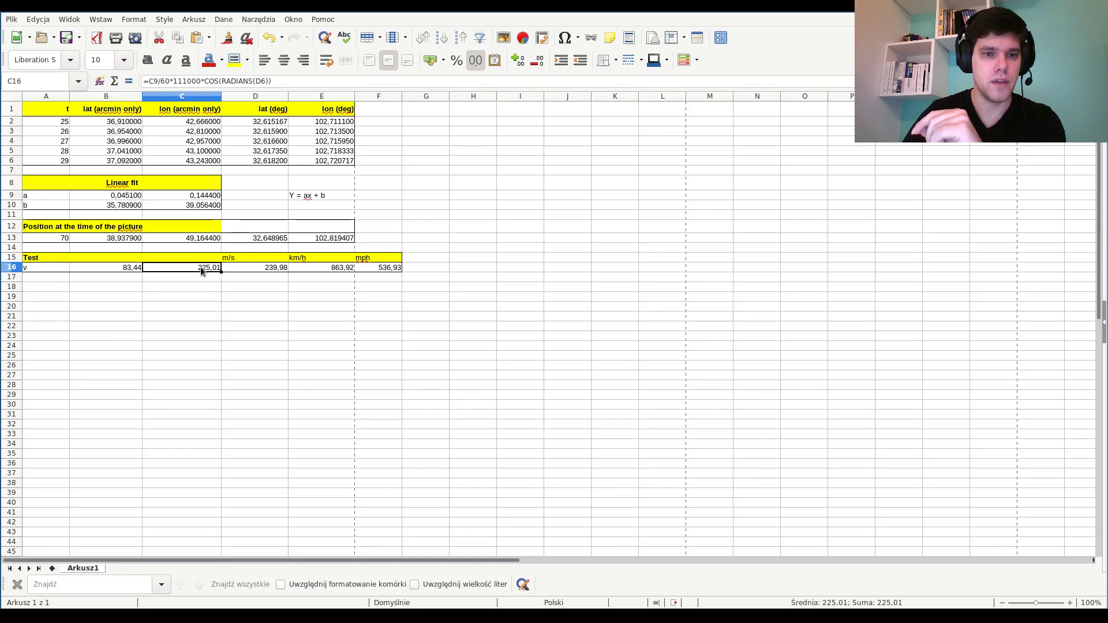
{"action": "left_click", "coordinate": [129, 269]}
{"action": "left_click", "coordinate": [155, 271]}
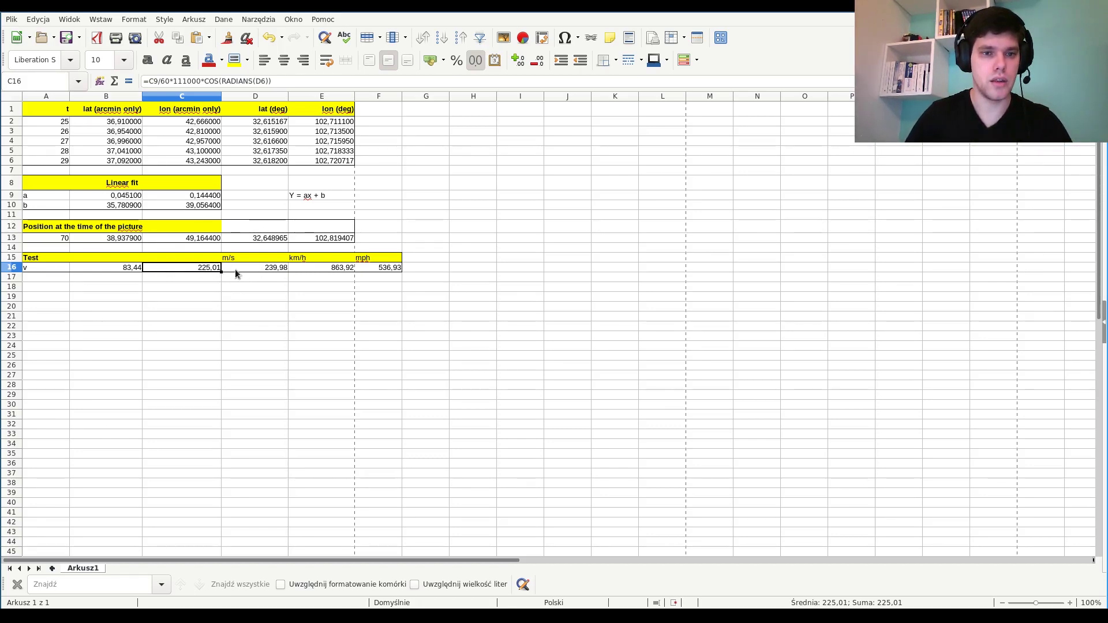
{"action": "left_click", "coordinate": [256, 269]}
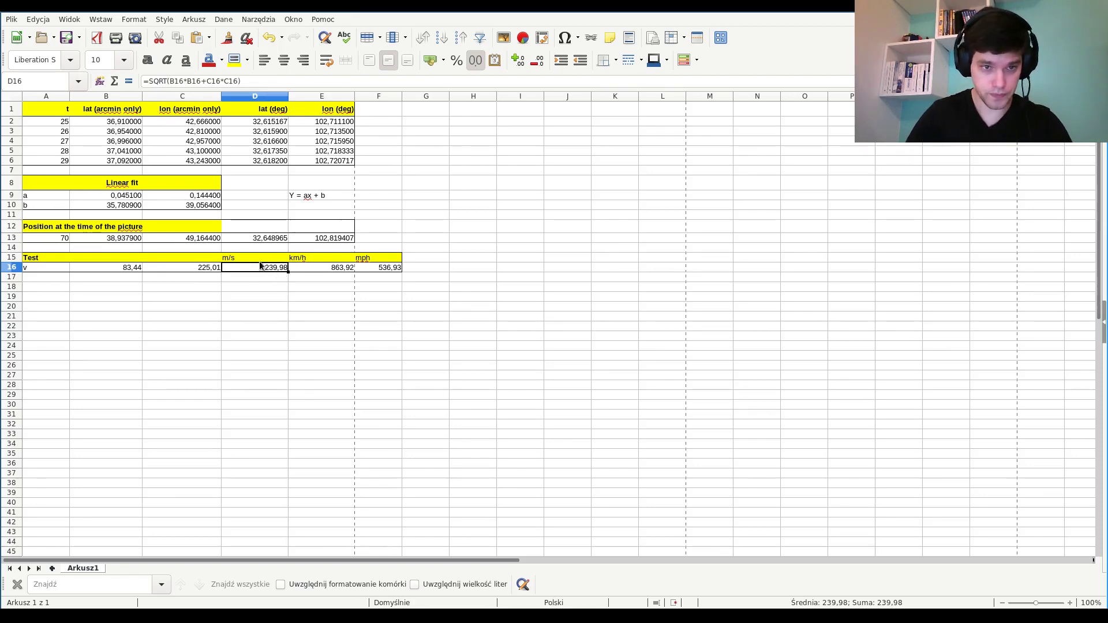
{"action": "left_click", "coordinate": [320, 268]}
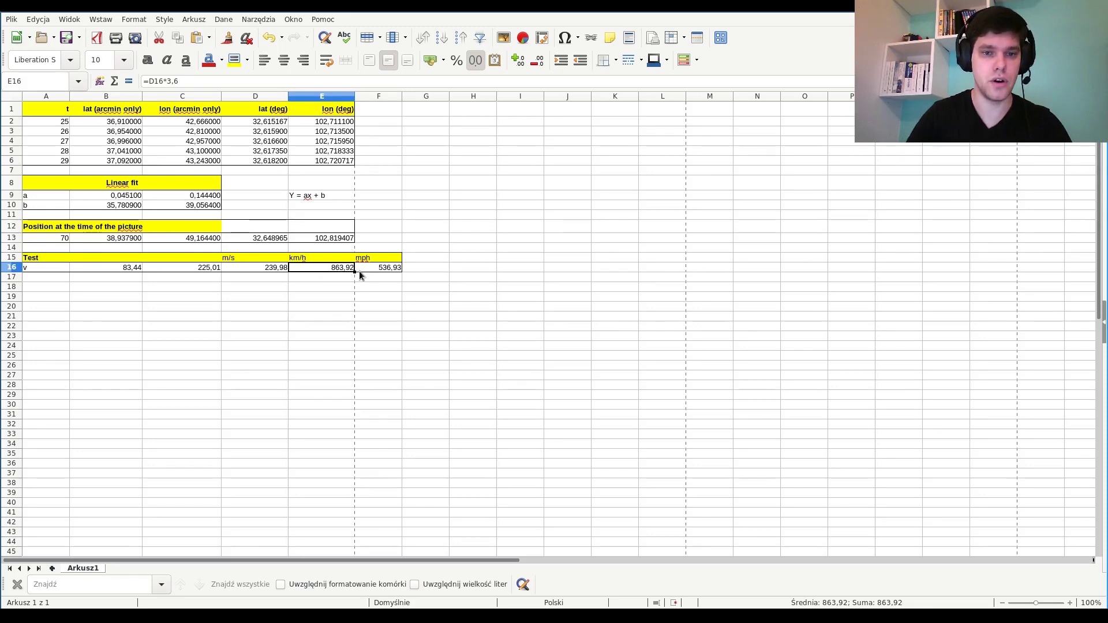
{"action": "left_click", "coordinate": [379, 268]}
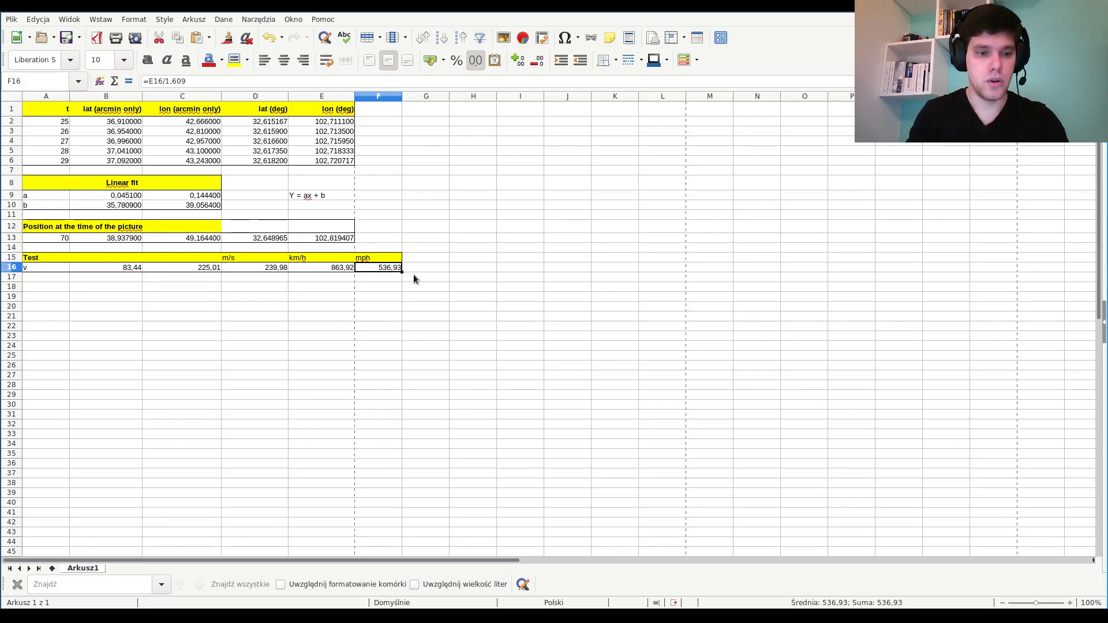
Check the phone's GPS speed at 0:26 of the YouTube video, and return to the spreadsheet's extrapolated position in D13 and E13
{"action": "key", "text": "alt+Tab"}
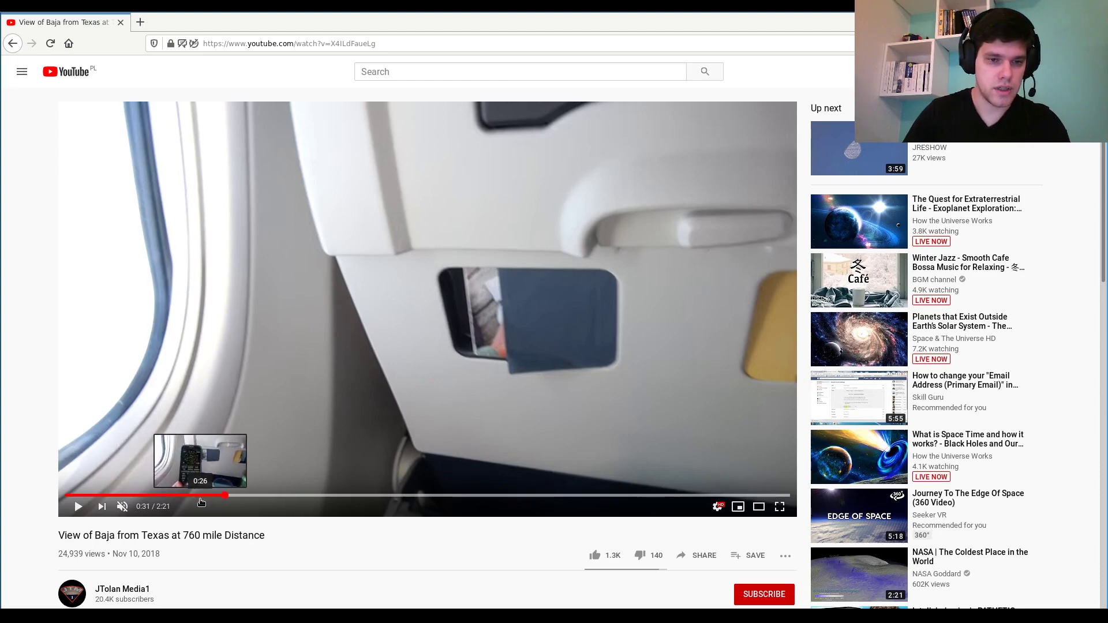
{"action": "left_click", "coordinate": [200, 496]}
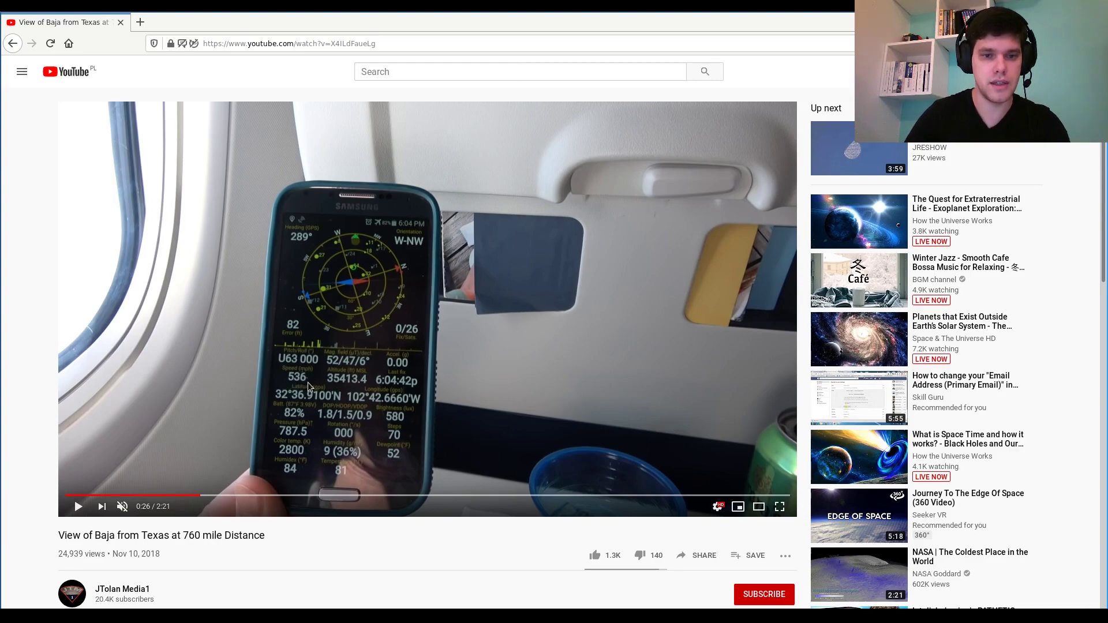
{"action": "key", "text": "alt+Tab"}
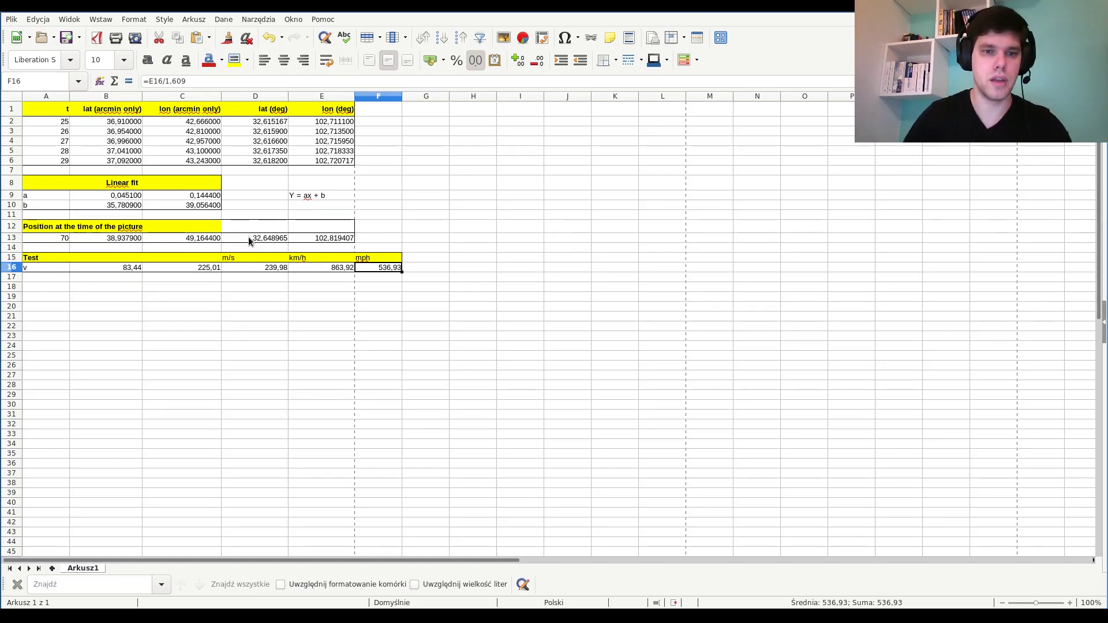
{"action": "left_click_drag", "start_coordinate": [249, 241], "coordinate": [303, 240]}
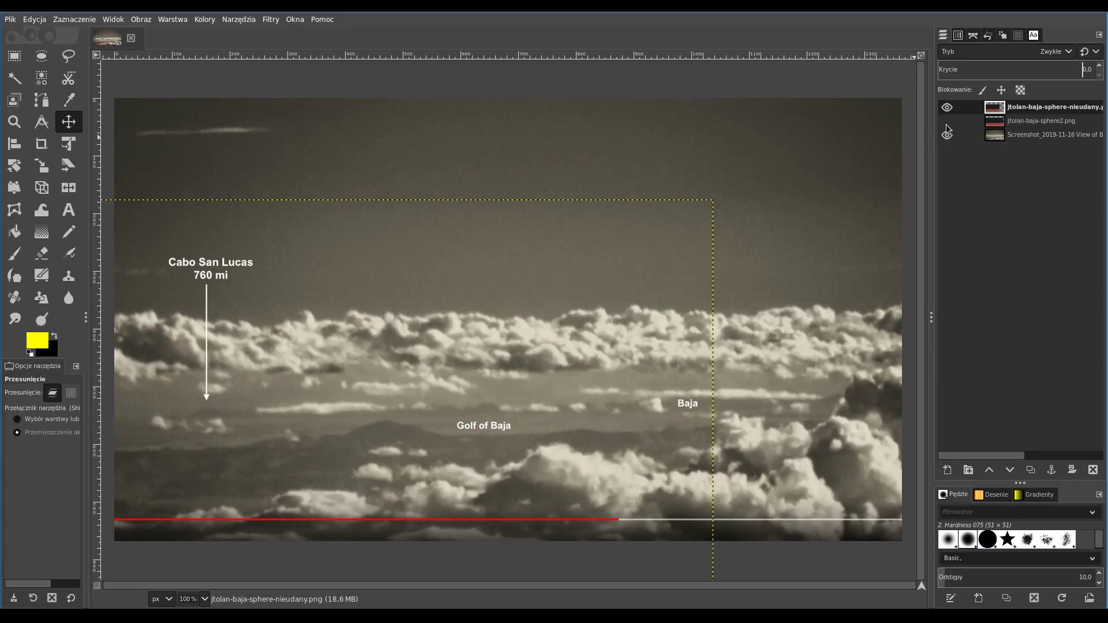
In GIMP, show the jtolan-baja-sphere2.png layer, hide the jtolan-baja-sphere-nieudany layer, and make jtolan-baja-sphere2.png the active layer
{"action": "left_click", "coordinate": [947, 121]}
{"action": "left_click", "coordinate": [947, 108]}
{"action": "left_click", "coordinate": [1037, 123]}
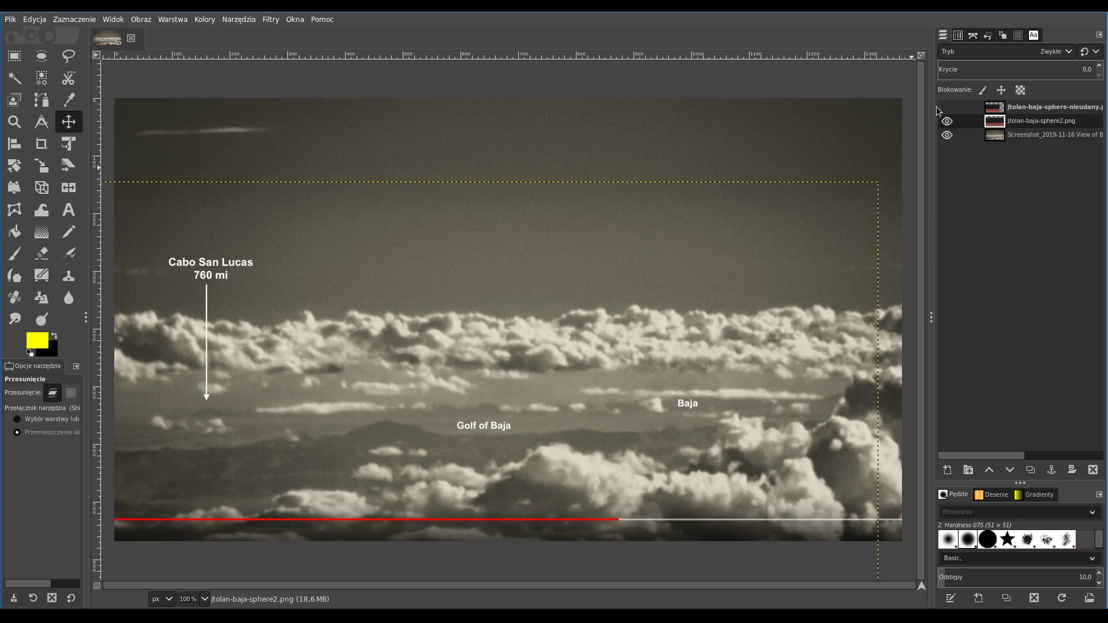
Raise the jtolan-baja-sphere2.png layer's opacity in stages, through 28.2 to nearly full, to compare its terrain with the photo
{"action": "left_click", "coordinate": [939, 67]}
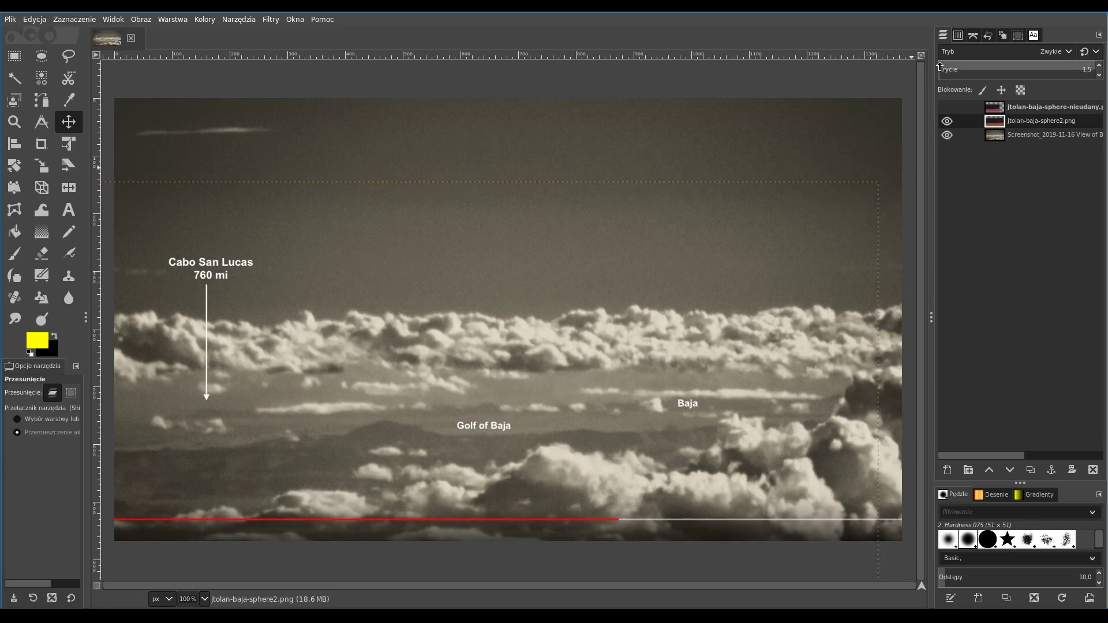
{"action": "left_click_drag", "start_coordinate": [940, 67], "coordinate": [983, 73]}
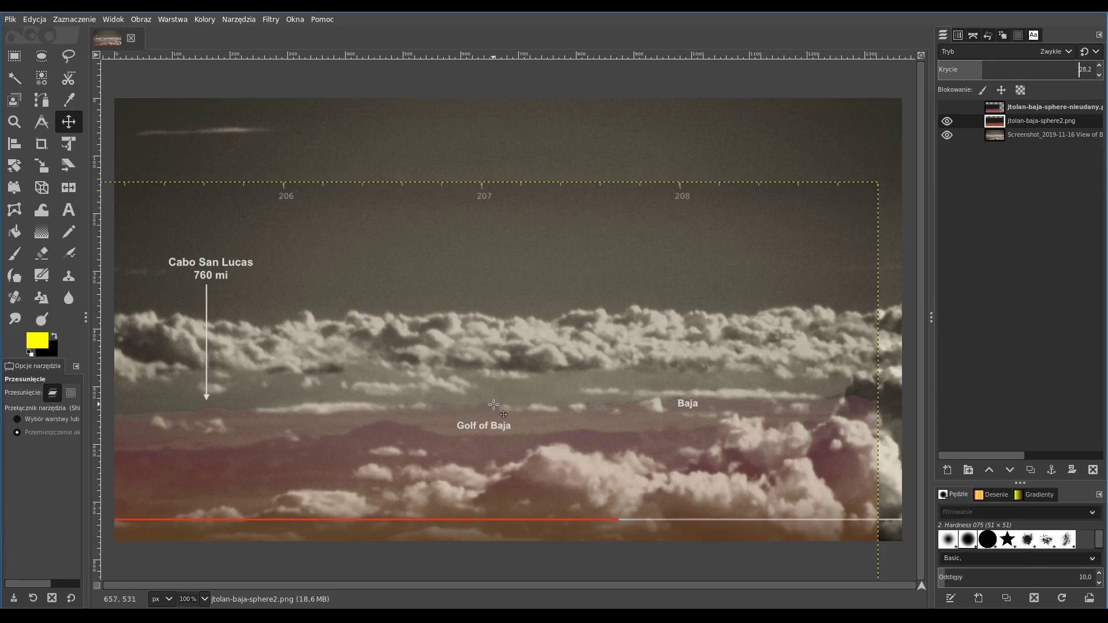
{"action": "left_click_drag", "start_coordinate": [984, 70], "coordinate": [1085, 65]}
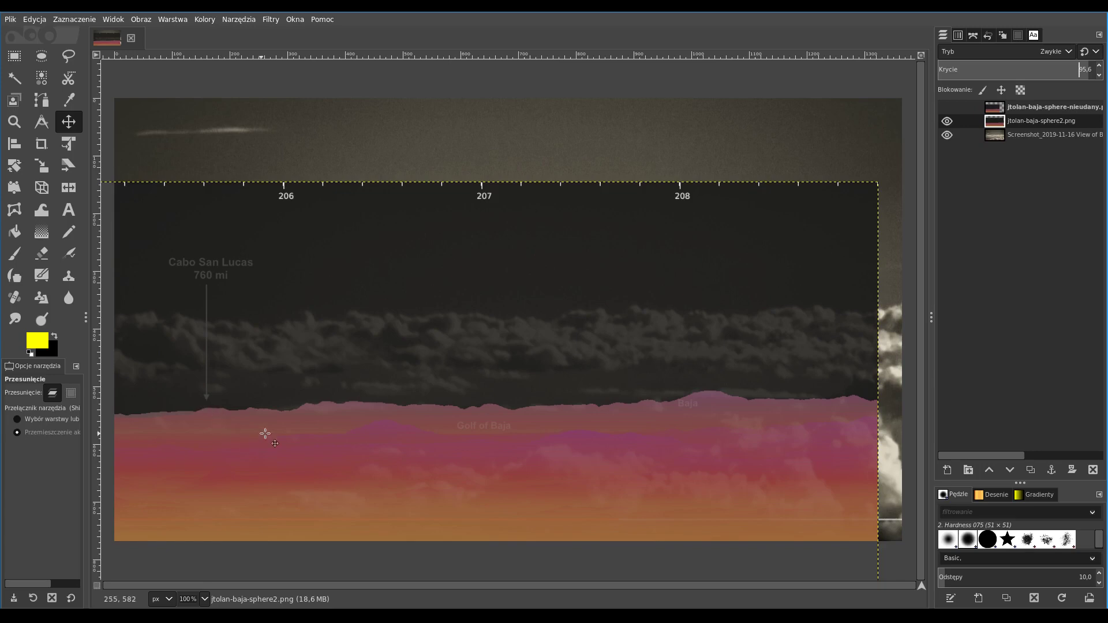
{"action": "mouse_move", "coordinate": [1079, 67]}
{"action": "left_mouse_down"}
{"action": "mouse_move", "coordinate": [943, 65]}
{"action": "mouse_move", "coordinate": [1094, 70]}
{"action": "left_mouse_up"}
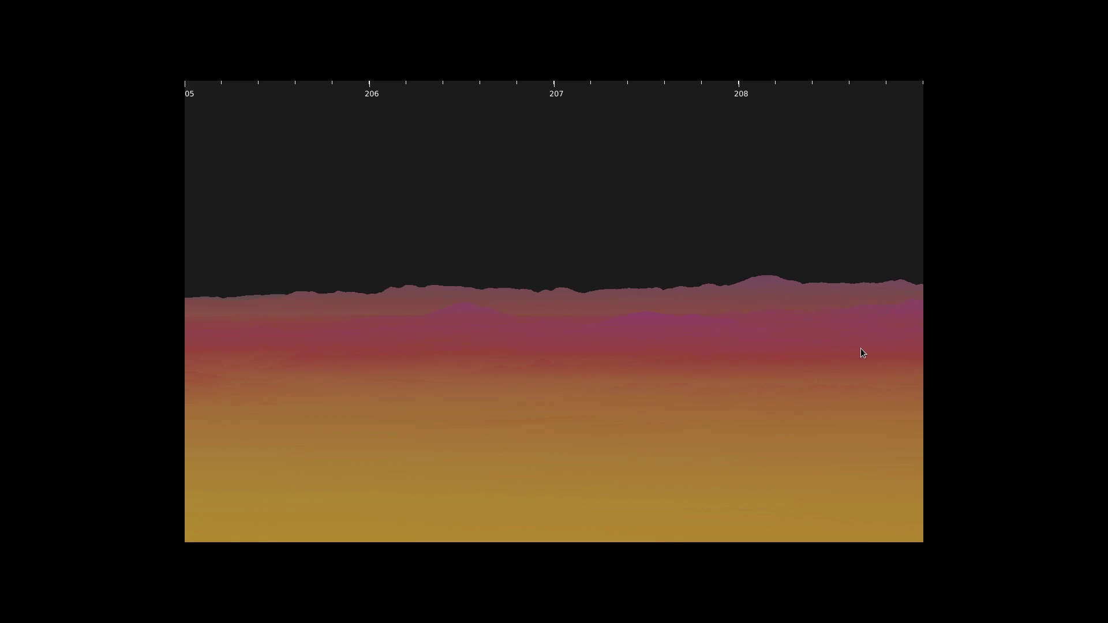
Display the next raytraced panorama in the full-screen image viewer to compare it with the previous one
{"action": "key", "text": "Right"}
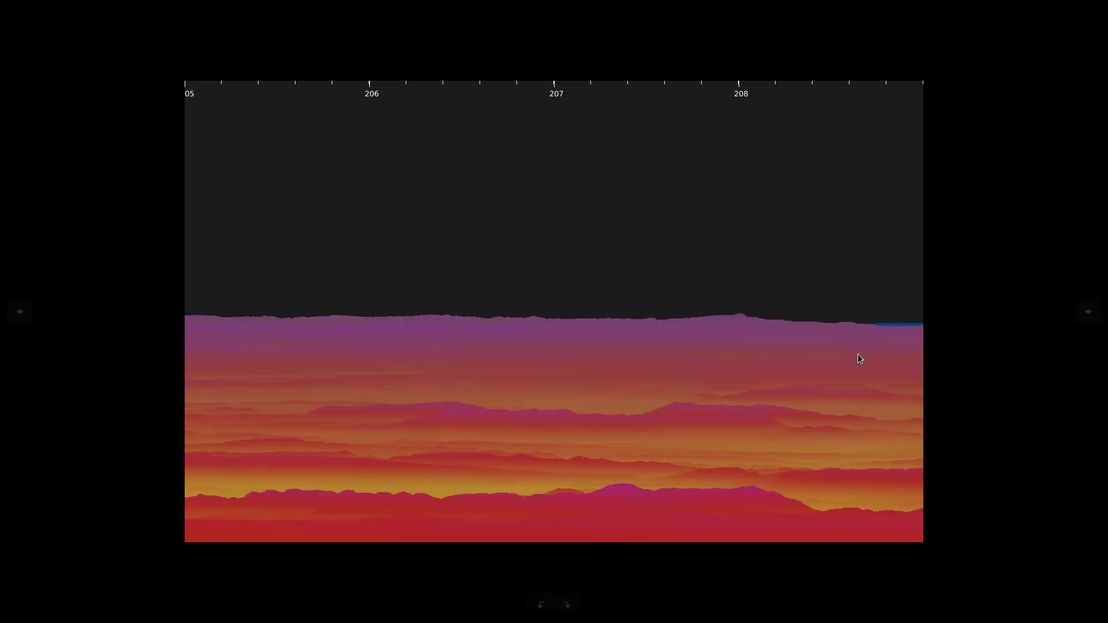